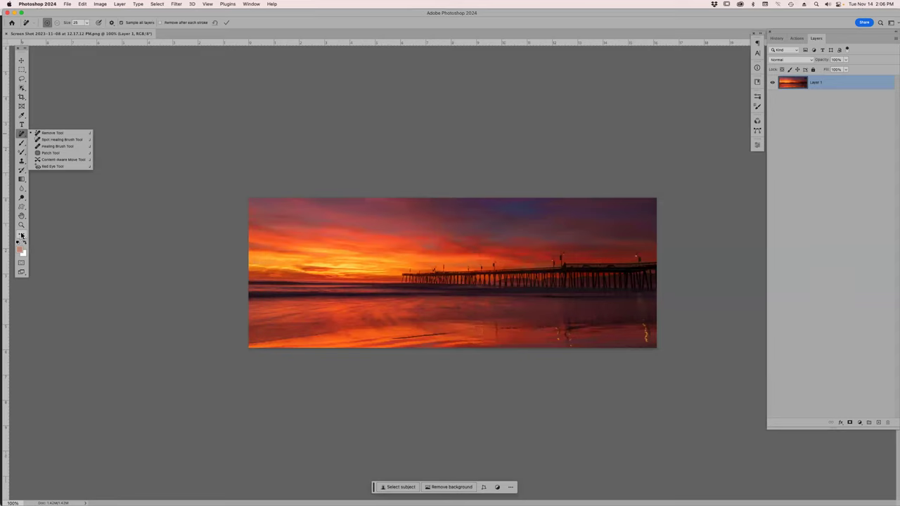
# - Review the full list of extra tools in the toolbar customization settings, and reselect the Remove Tool
pyautogui.click(21, 235)
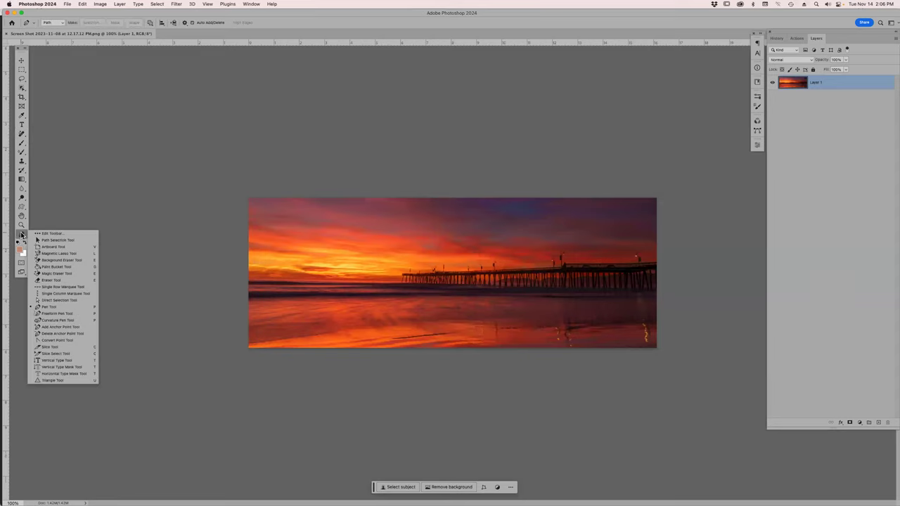
pyautogui.click(50, 232)
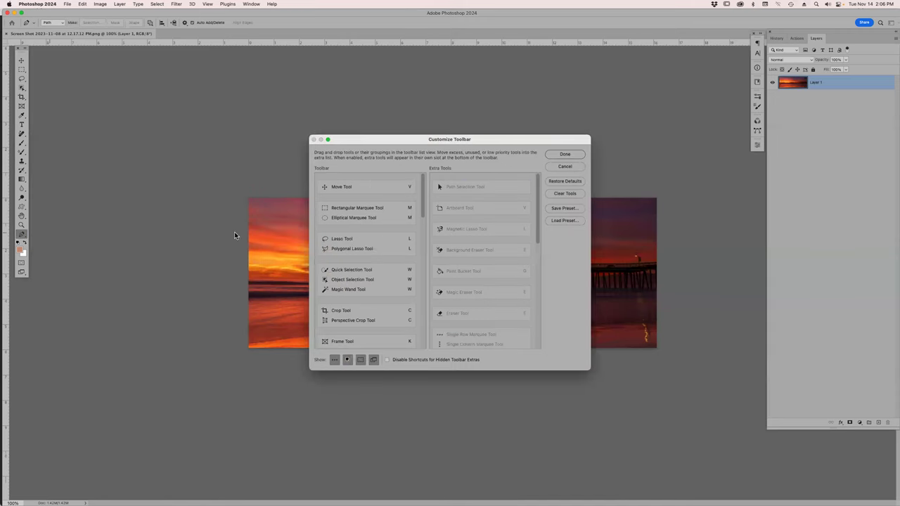
pyautogui.scroll(-10, 481, 249)
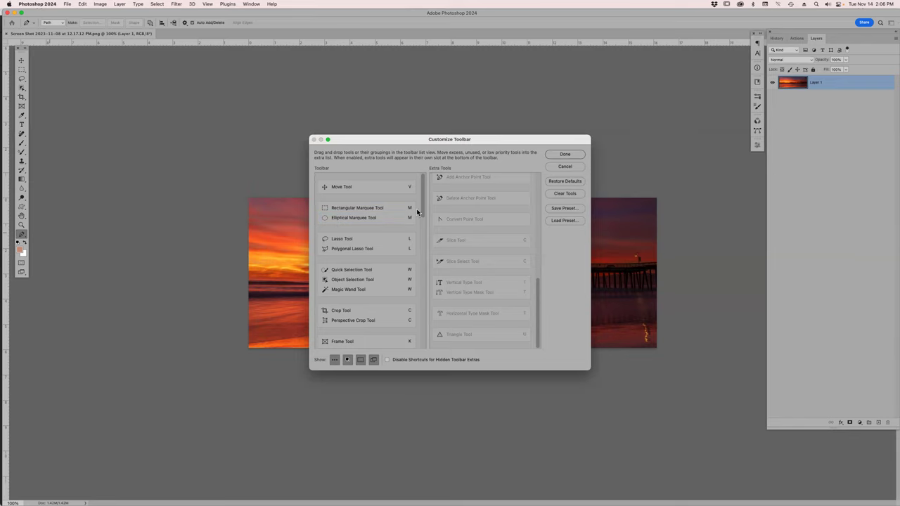
pyautogui.click(564, 154)
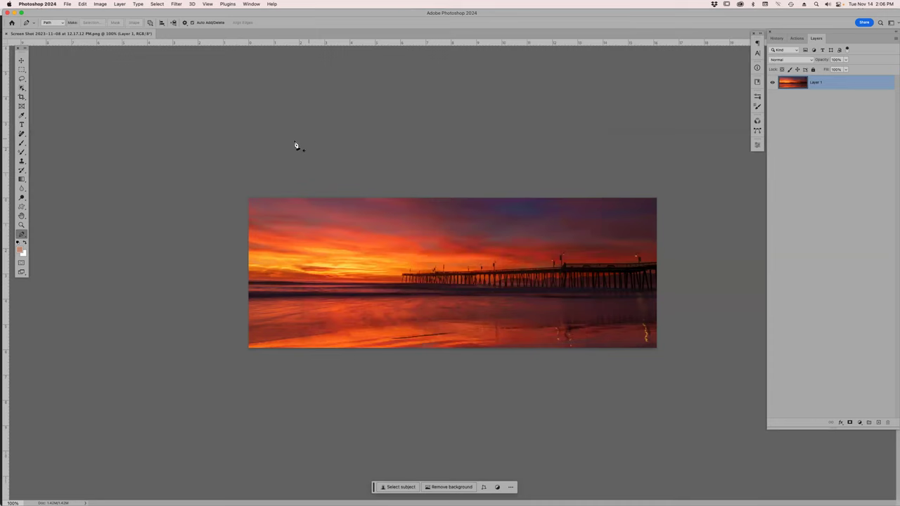
pyautogui.click(22, 135)
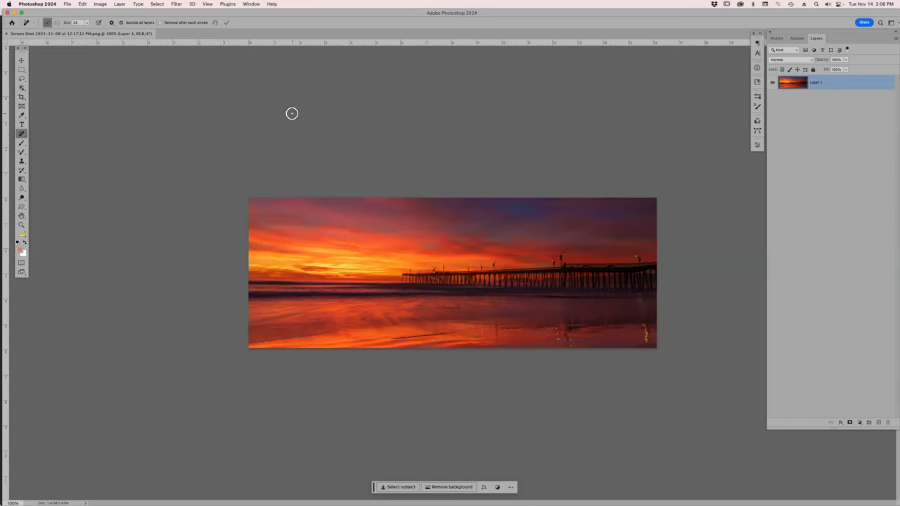
# - Close the sunset pier image and open the JPEG folder inside Nov 2023 in Adobe Bridge
pyautogui.press('super+w')
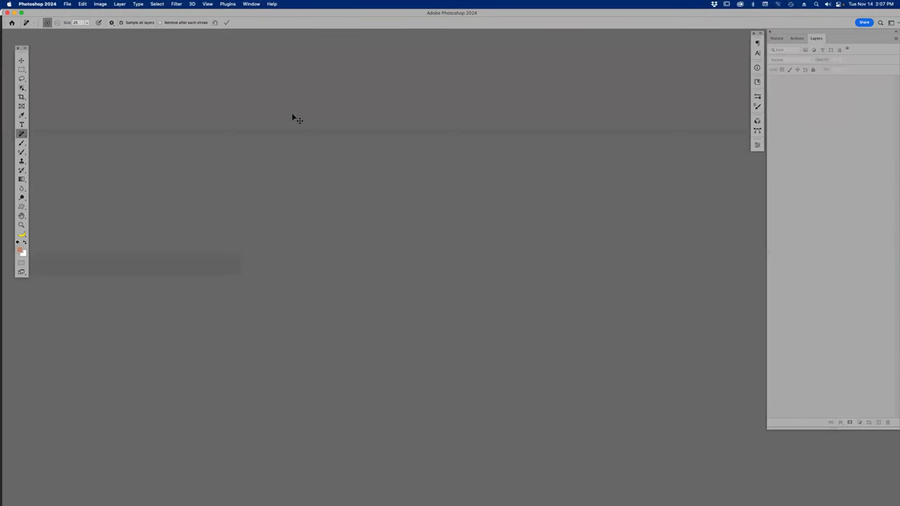
pyautogui.press('super+Tab')
pyautogui.press('super+Tab')
pyautogui.press('super+Tab')
pyautogui.press('super+Tab')
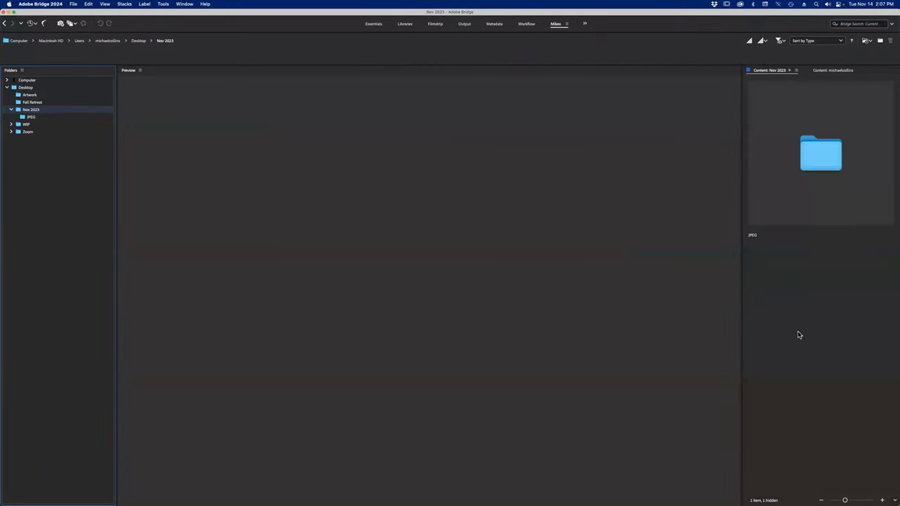
pyautogui.doubleClick(812, 161)
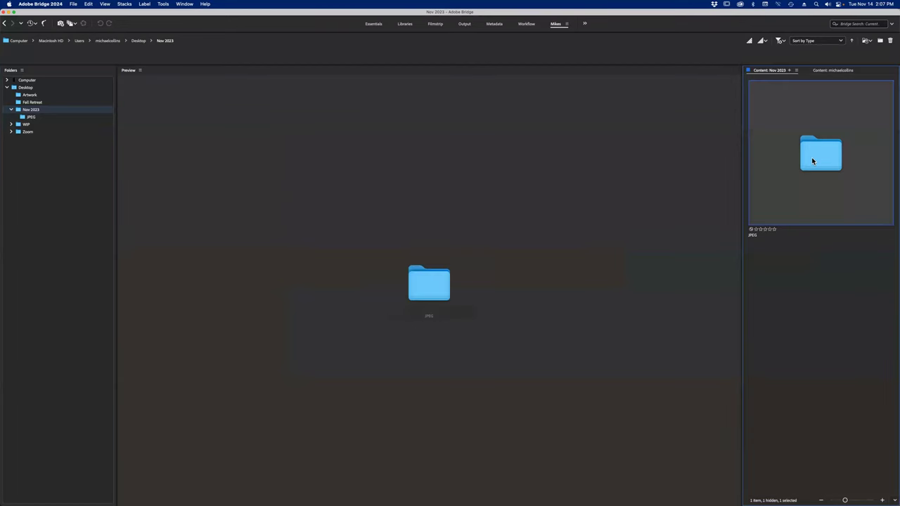
# - Select the whole run of focus-stack images from Focus_Stack_0008.jpg to Focus_Stack_0037.jpg
pyautogui.click(800, 158)
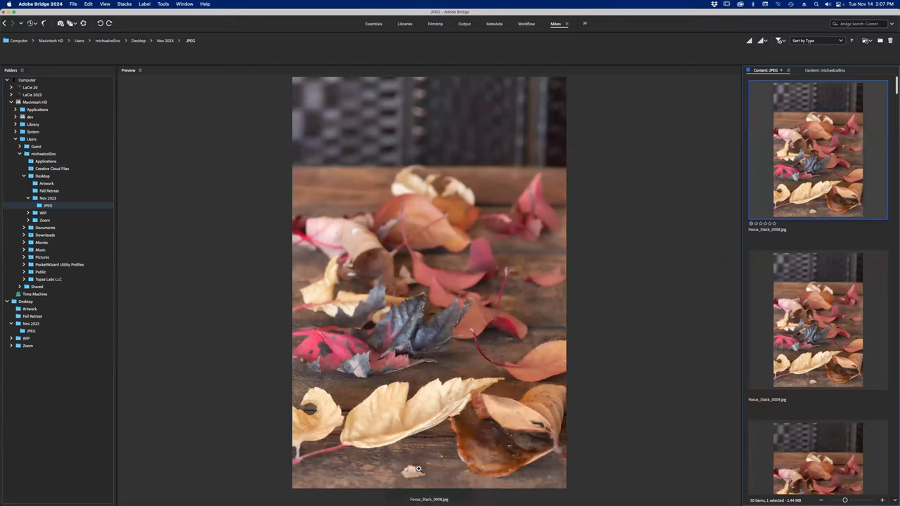
pyautogui.scroll(-20, 801, 246)
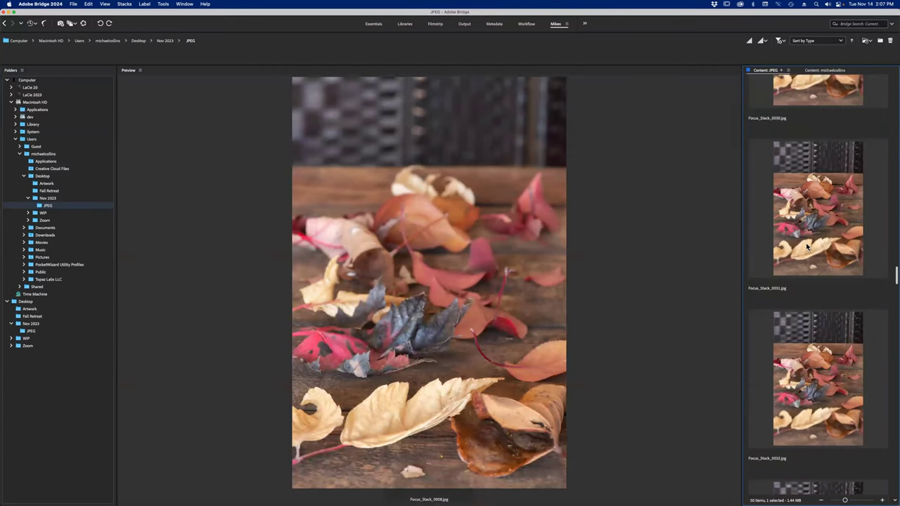
pyautogui.click(820, 324)
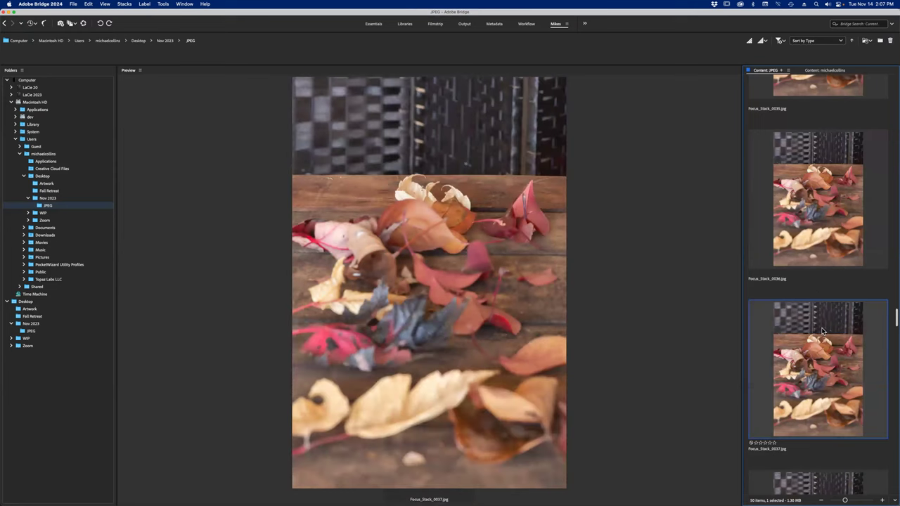
pyautogui.scroll(10, 819, 322)
pyautogui.scroll(20, 819, 317)
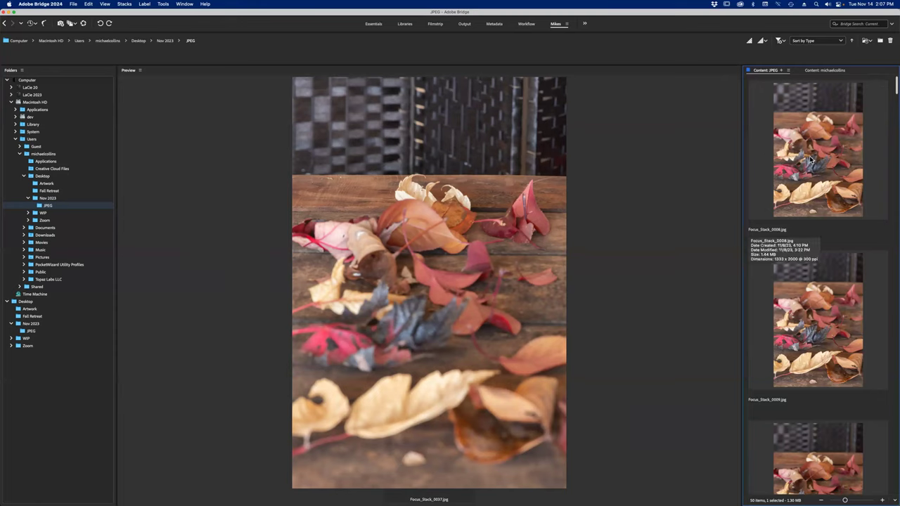
pyautogui.keyDown('shift'); pyautogui.click(811, 156); pyautogui.keyUp('shift')
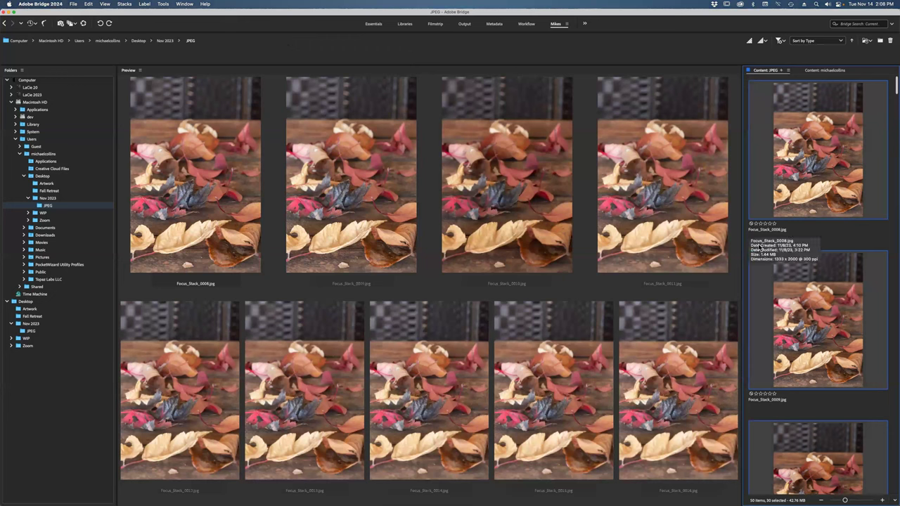
# - Run Photoshop's Image Processor on the selected images, saving them as JPEGs at quality 10, resized to fit 1000 by 1000 px
pyautogui.click(181, 4)
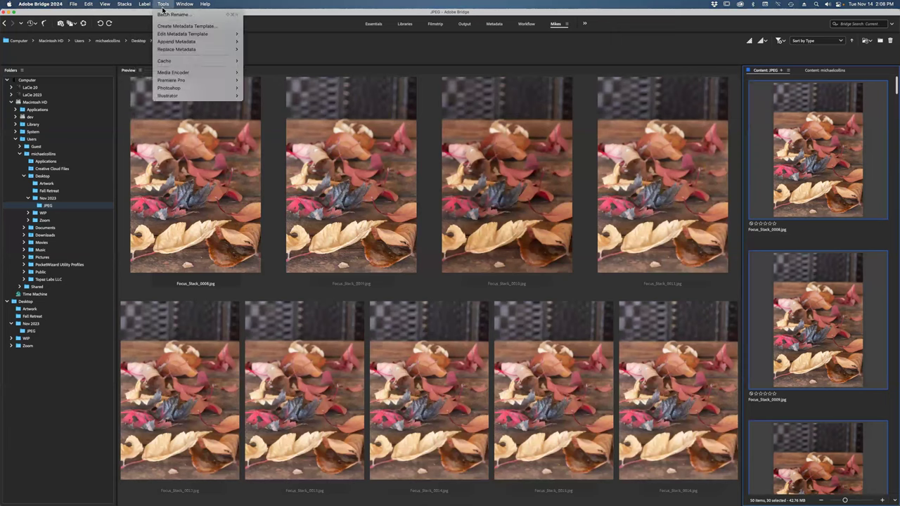
pyautogui.moveTo(180, 90)
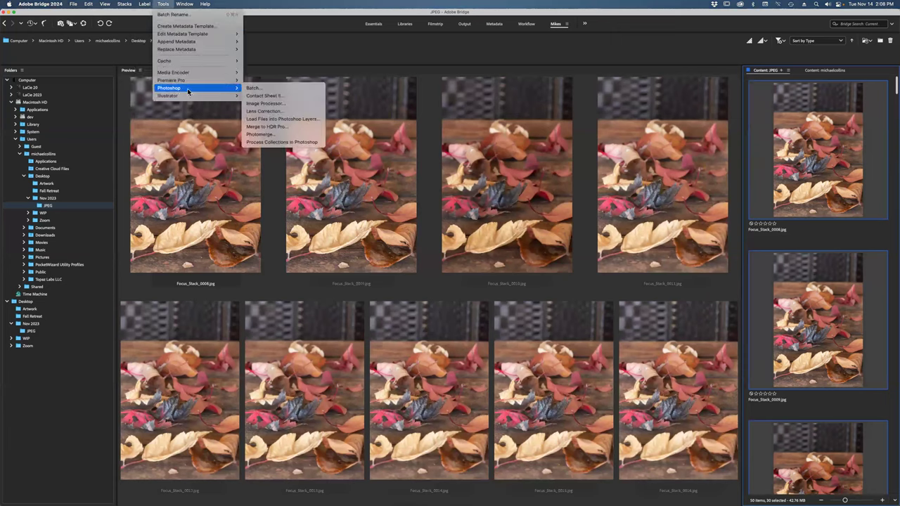
pyautogui.click(277, 104)
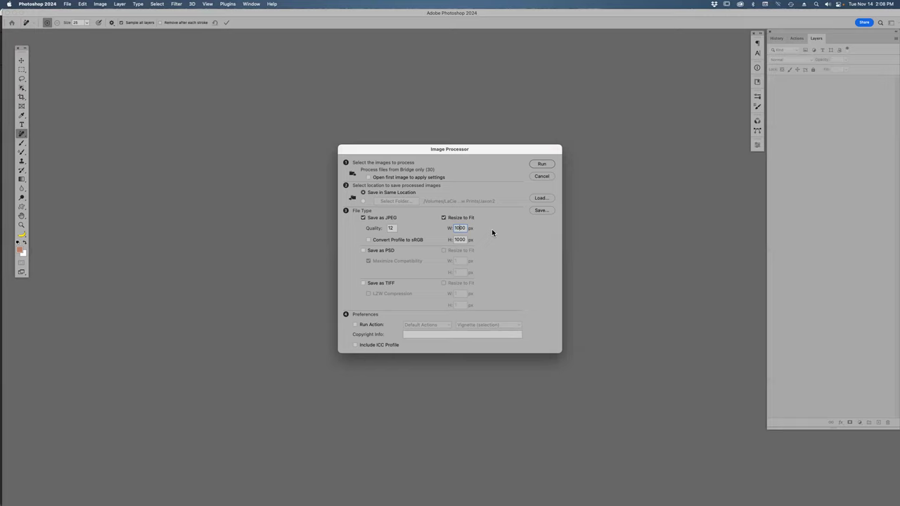
pyautogui.click(466, 240)
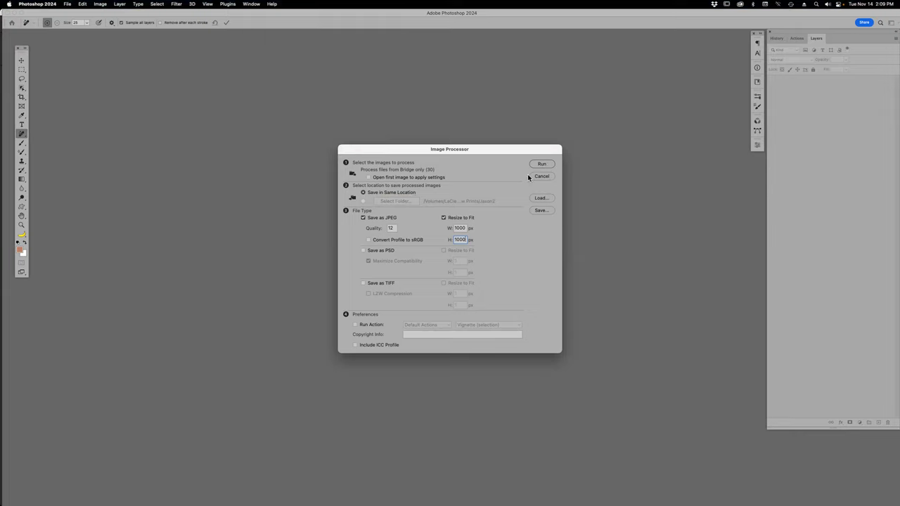
pyautogui.doubleClick(391, 229)
pyautogui.write('10')
pyautogui.click(541, 165)
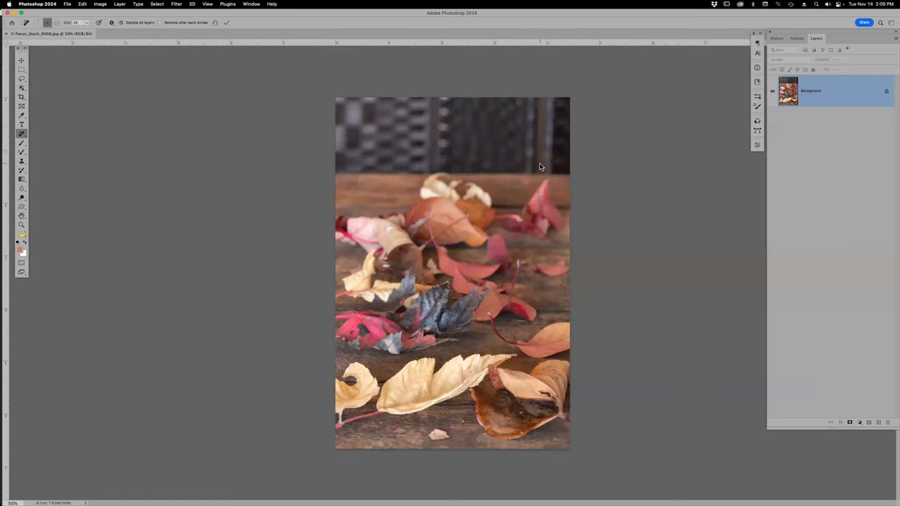
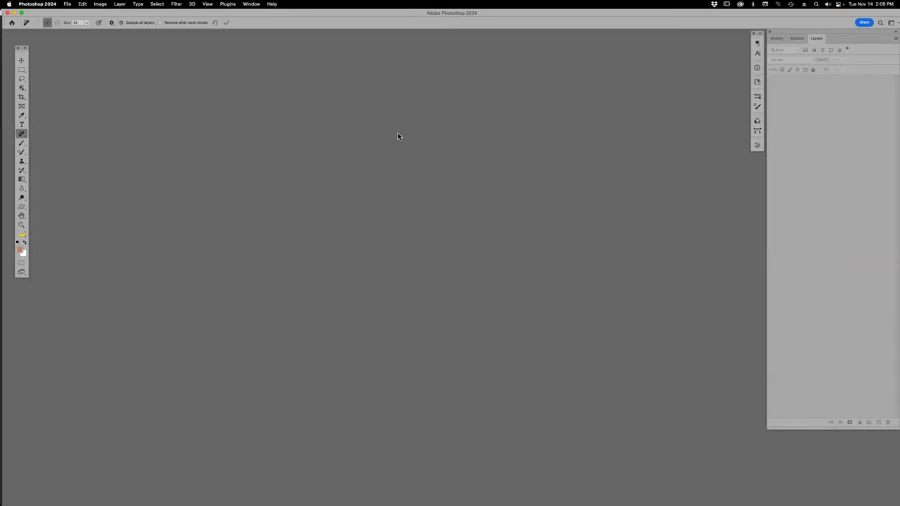
# - Return to Adobe Bridge and load the selected focus-stack images as layers into one Photoshop document
pyautogui.press('super+Tab')
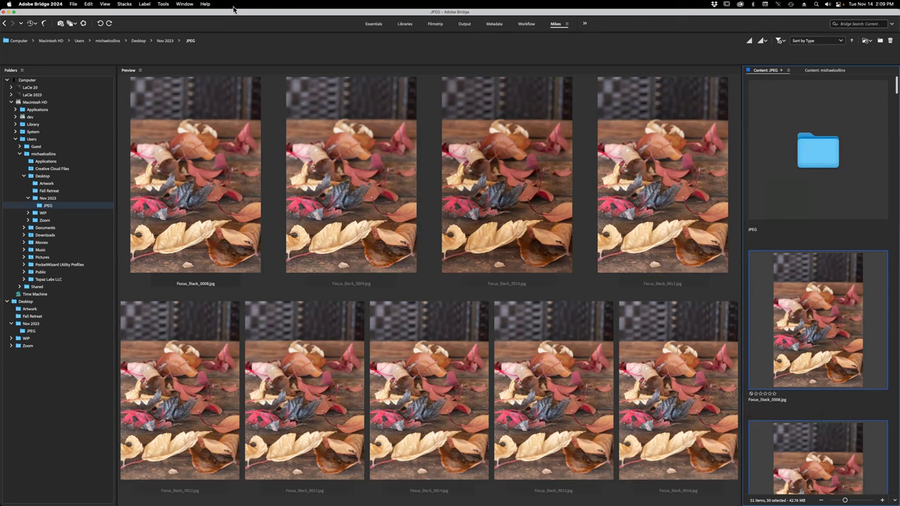
pyautogui.click(167, 4)
pyautogui.moveTo(184, 88)
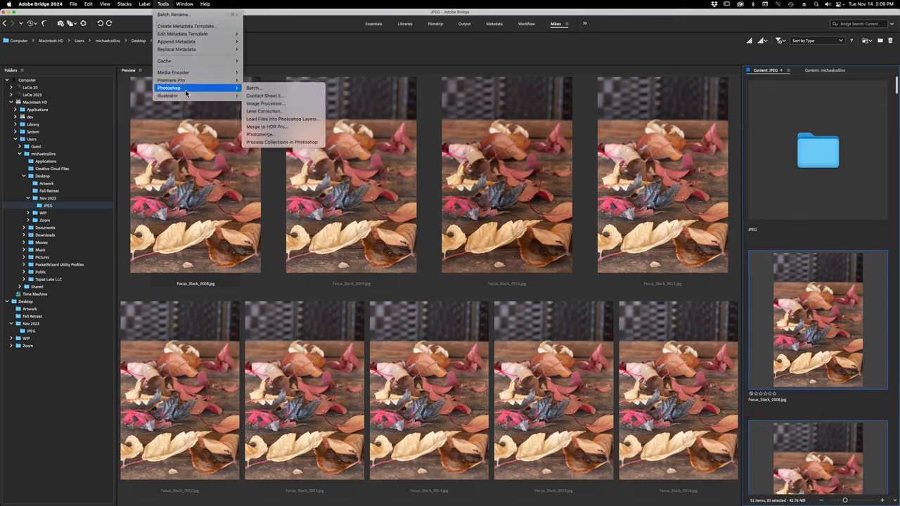
pyautogui.click(284, 120)
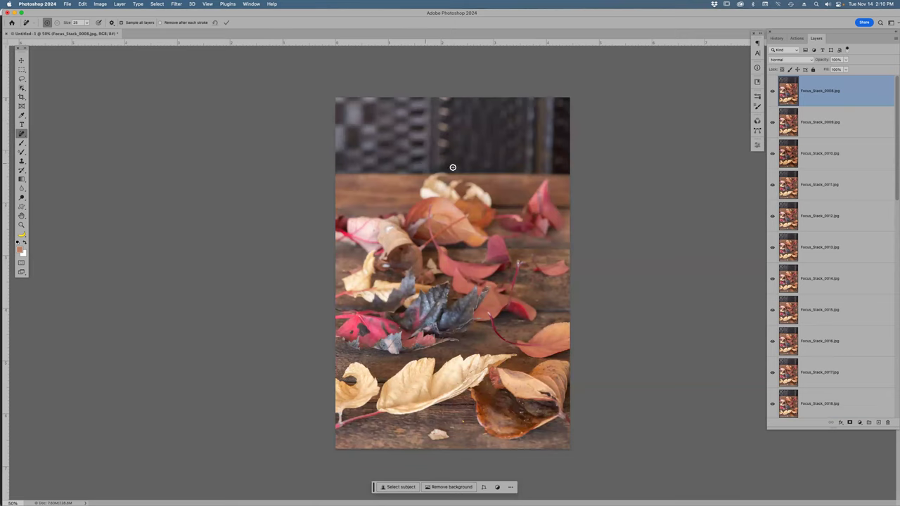
# - Select all layers down to Focus_Stack_0037.jpg and auto-align them with the Auto projection
pyautogui.scroll(-10, 837, 119)
pyautogui.scroll(-15, 837, 260)
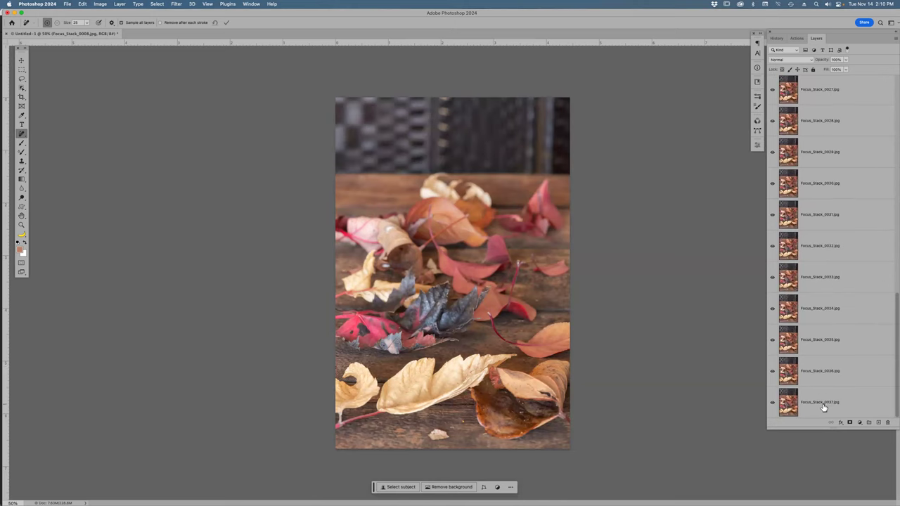
pyautogui.keyDown('shift'); pyautogui.click(823, 407); pyautogui.keyUp('shift')
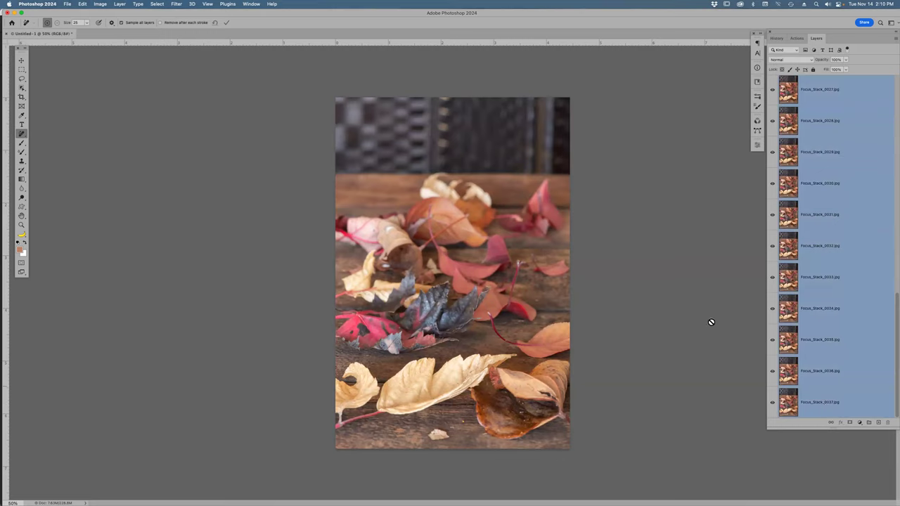
pyautogui.click(82, 4)
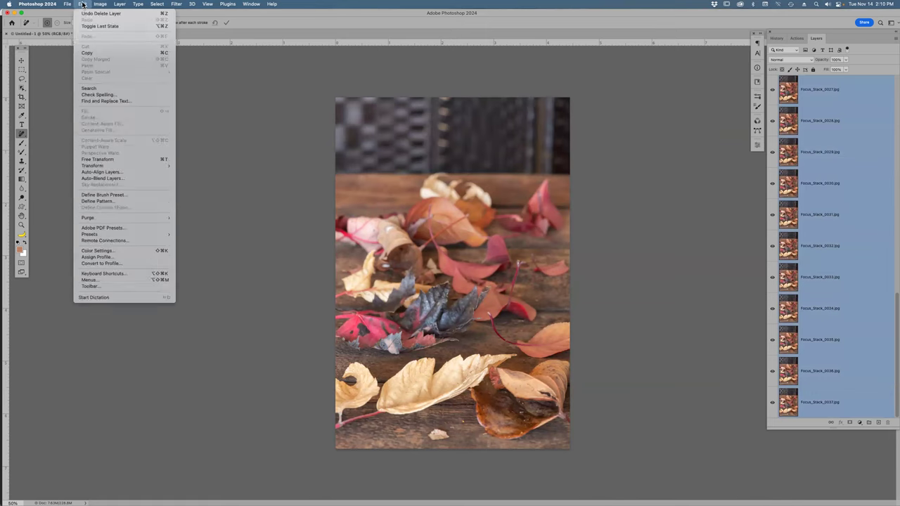
pyautogui.click(102, 173)
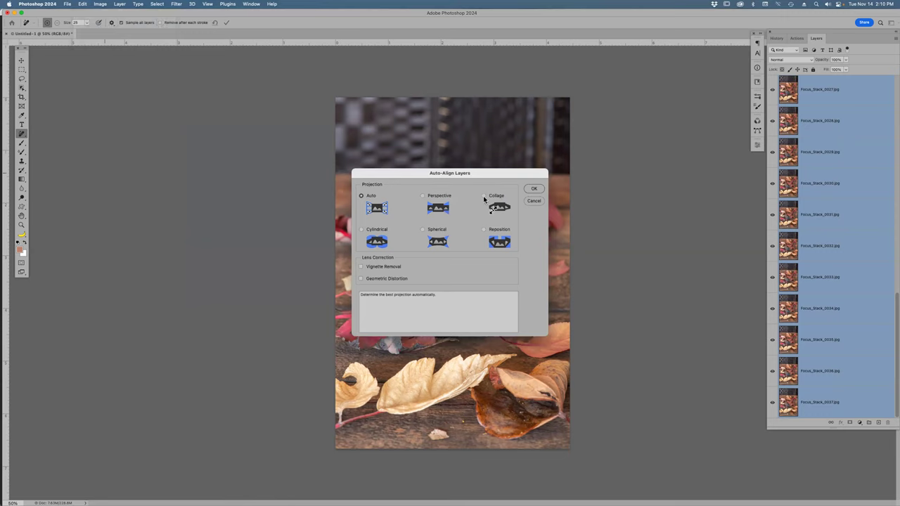
pyautogui.click(534, 188)
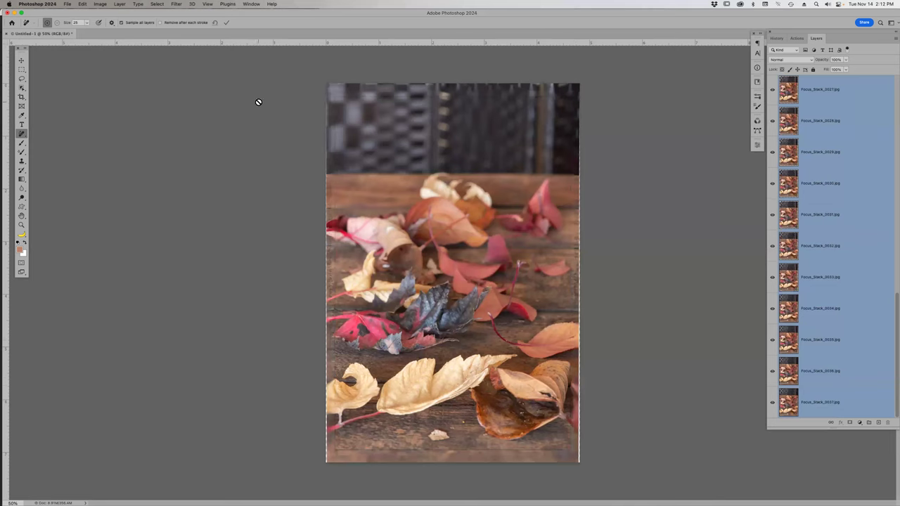
# - Auto-blend the aligned layers using the Stack Images method with Seamless Tones and Colors enabled
pyautogui.click(82, 4)
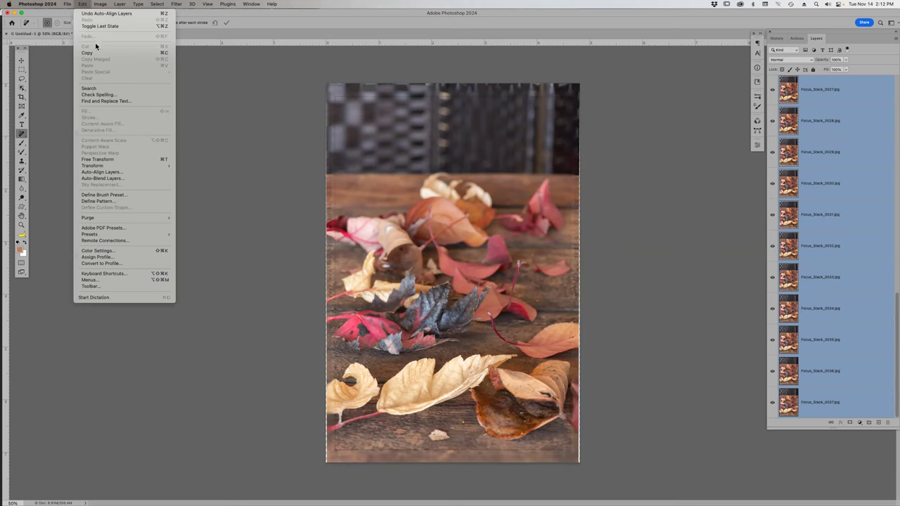
pyautogui.click(109, 178)
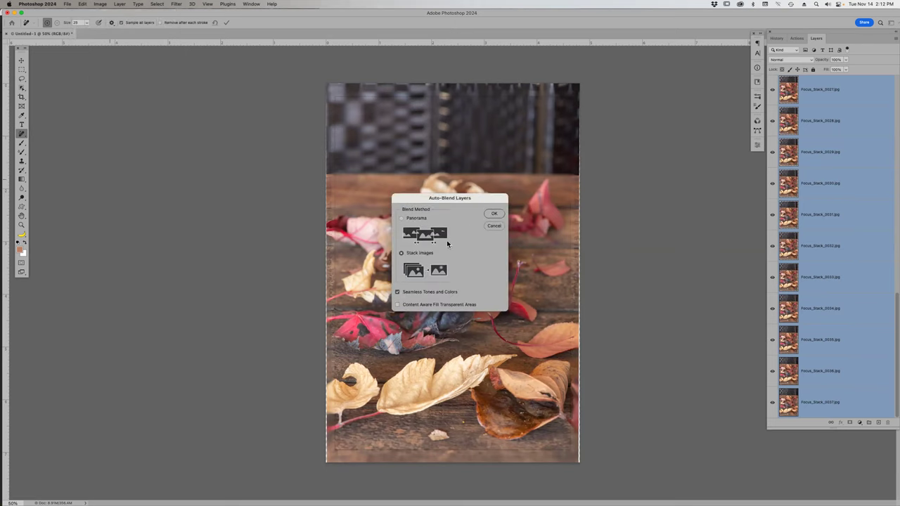
pyautogui.click(494, 214)
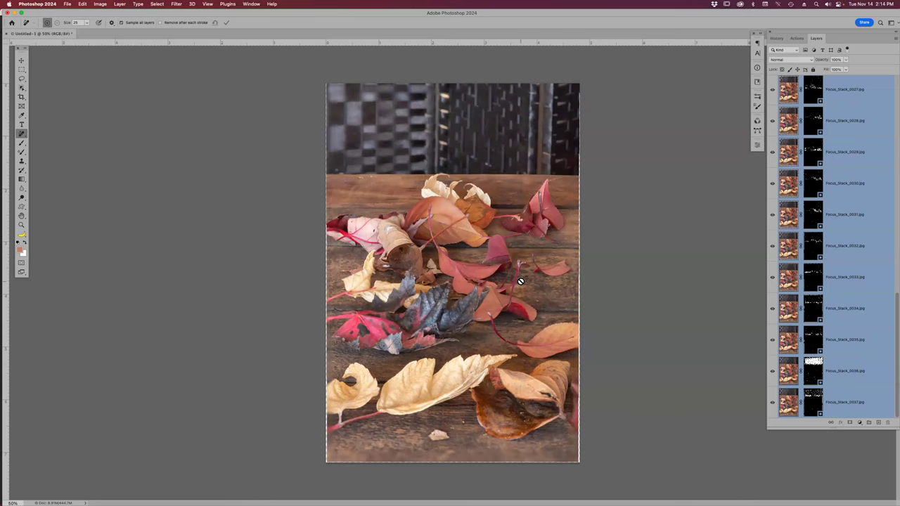
# - Crop away the dark woven background above the wooden table in the blended image
pyautogui.press('c')
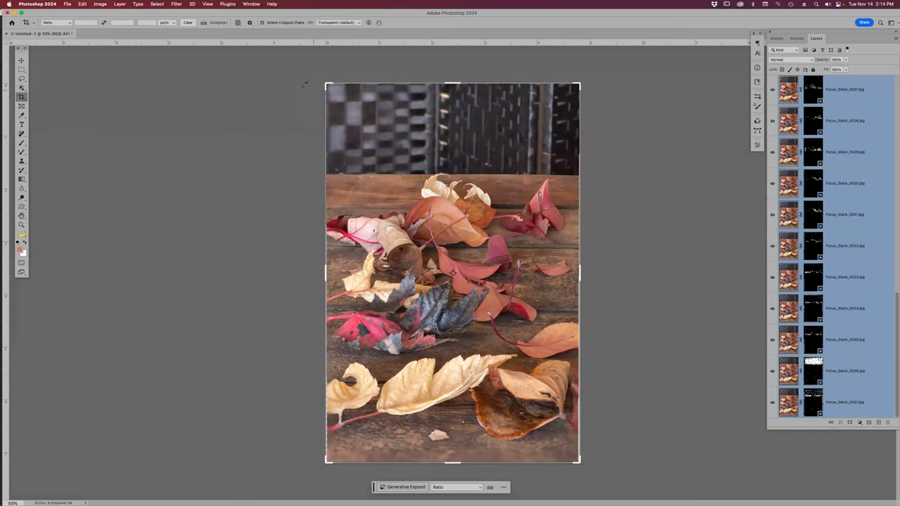
pyautogui.moveTo(456, 82); pyautogui.dragTo(456, 127)
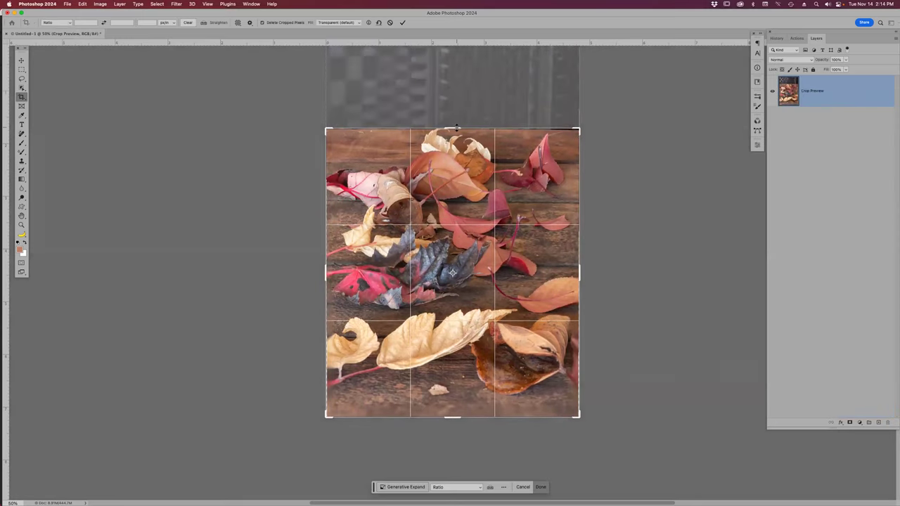
pyautogui.press('Return')
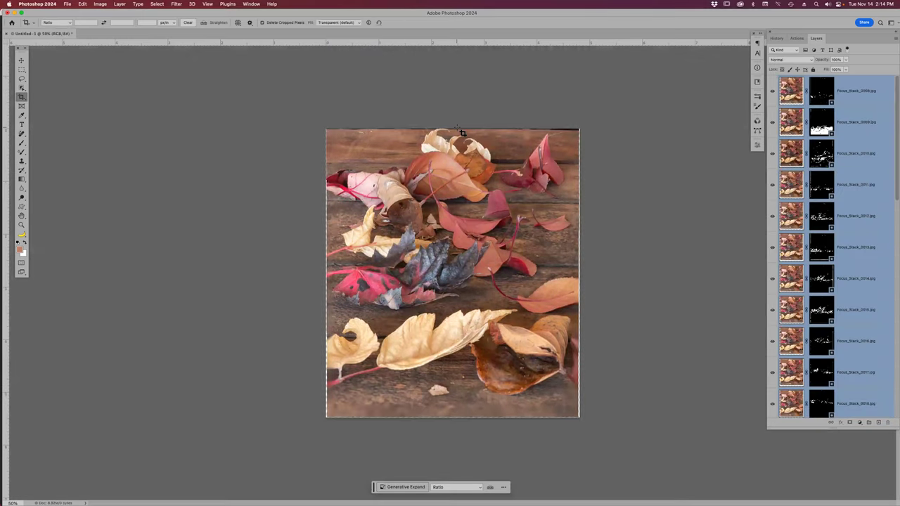
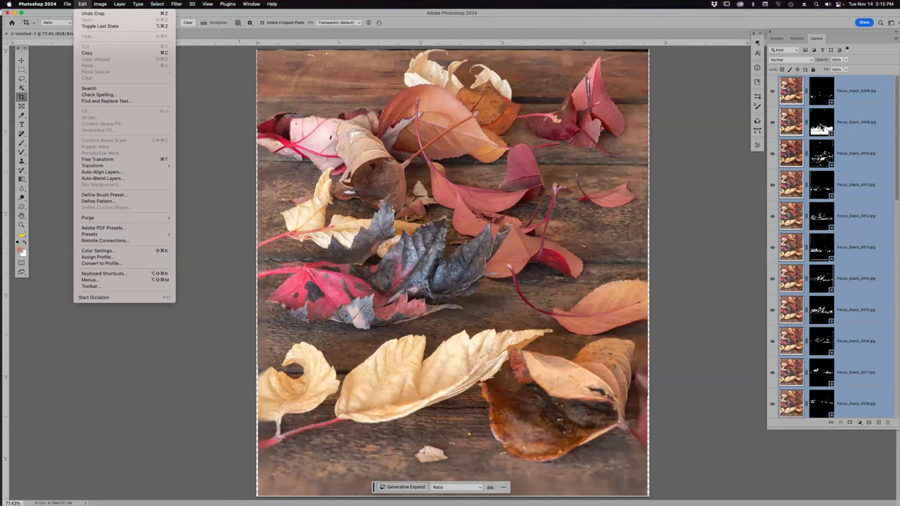
# - Toggle visibility of several layers, including Focus_Stack_0009, 0014 and 0015, to examine what each mask contributes to the blend
pyautogui.click(773, 125)
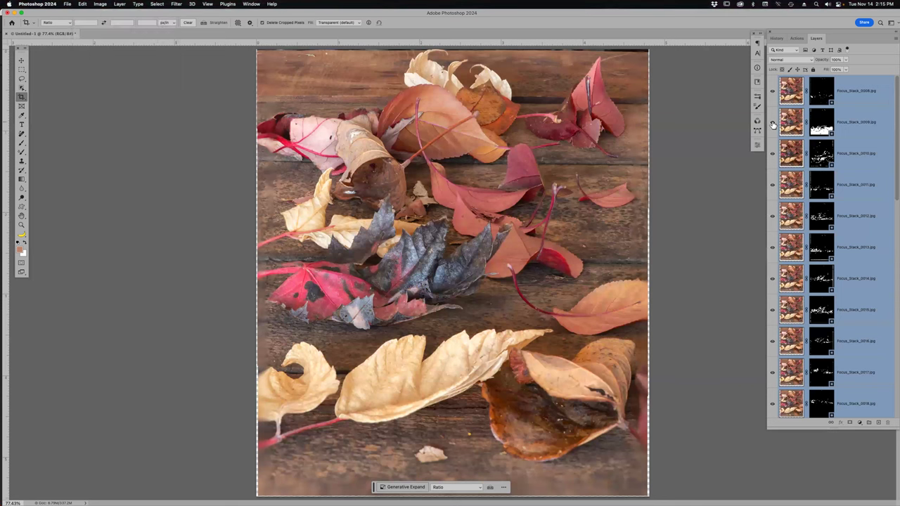
pyautogui.click(773, 123)
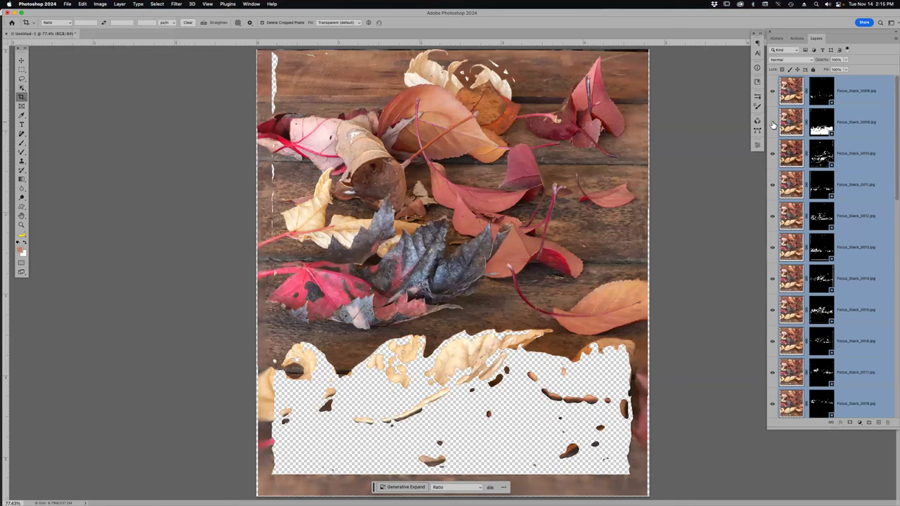
pyautogui.click(774, 92)
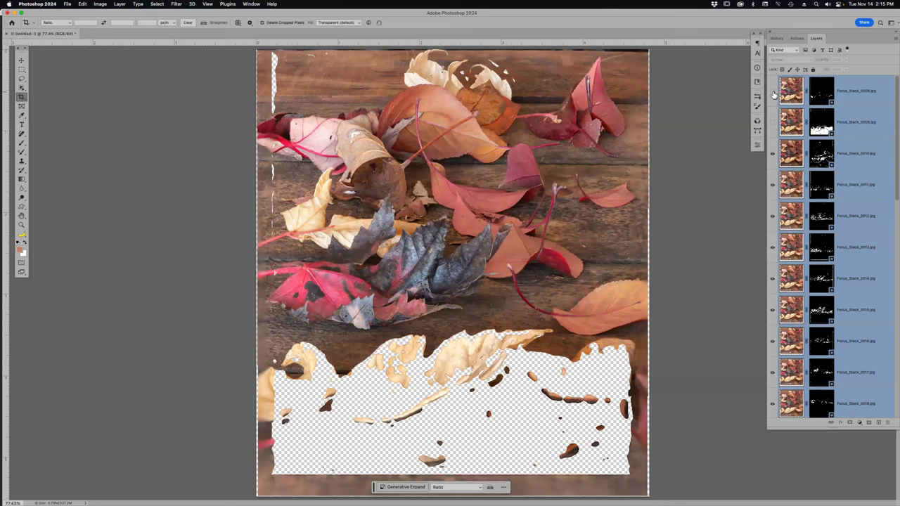
pyautogui.click(772, 123)
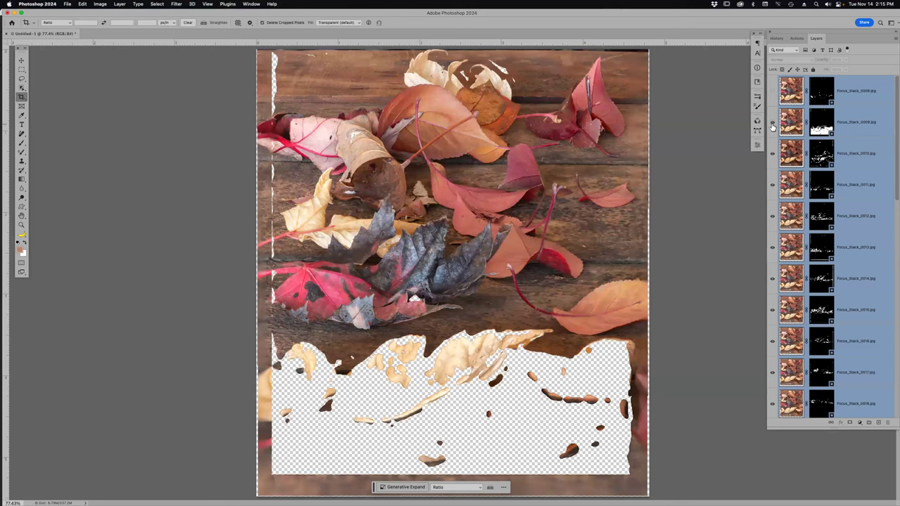
pyautogui.click(773, 279)
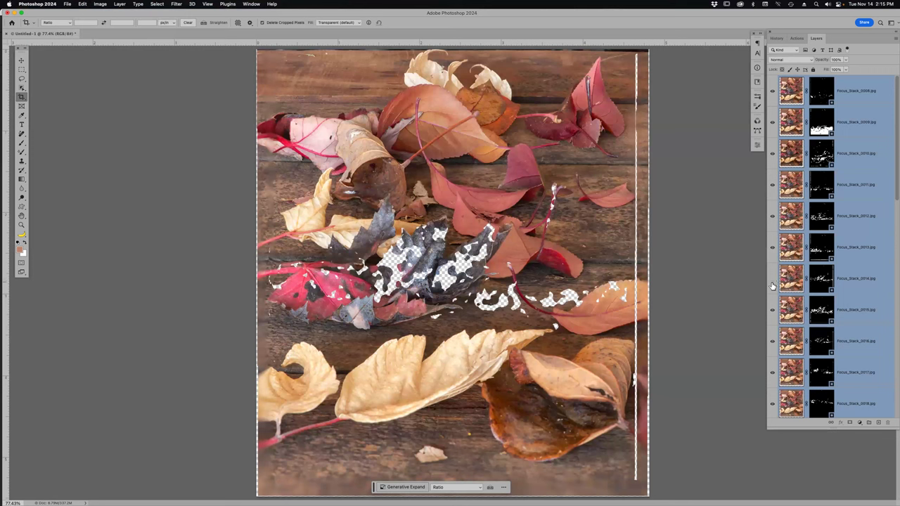
pyautogui.click(773, 279)
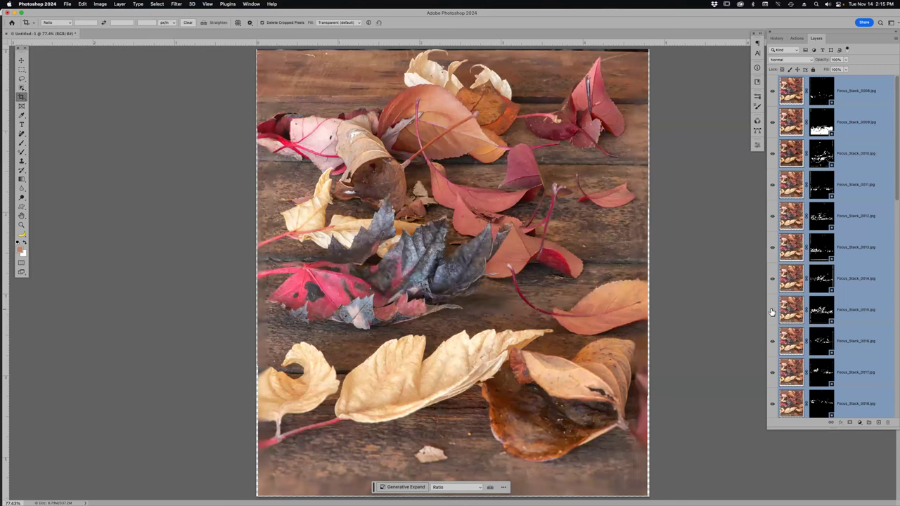
pyautogui.click(772, 310)
pyautogui.click(771, 310)
# - Merge the blended focus-stack layers into a single layer and close the document
pyautogui.press('super+e')
pyautogui.press('super+e')
pyautogui.moveTo(211, 501)
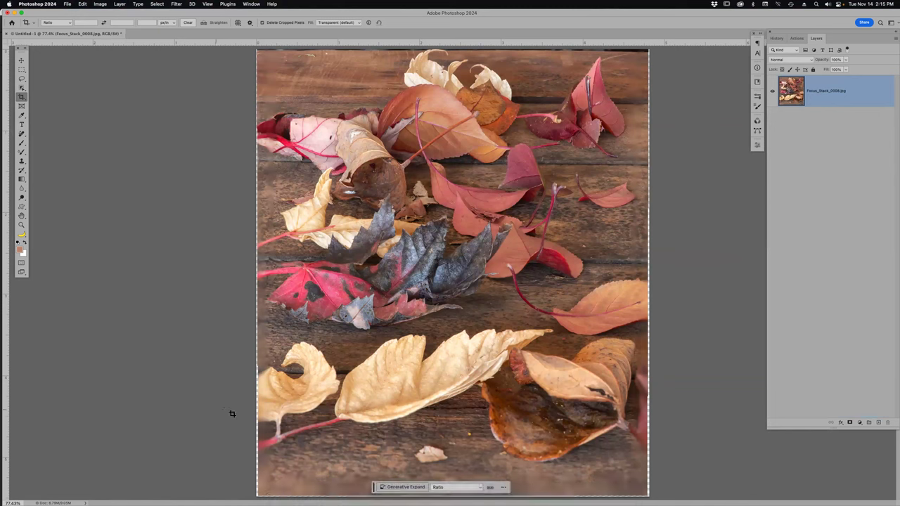
pyautogui.press('super')
pyautogui.press('super+w')
pyautogui.click(448, 184)
# - Switch to Adobe Bridge and open the Focus_Stack folder under _Photos, 2023 on the LaCie 20 drive
pyautogui.press('super+Tab')
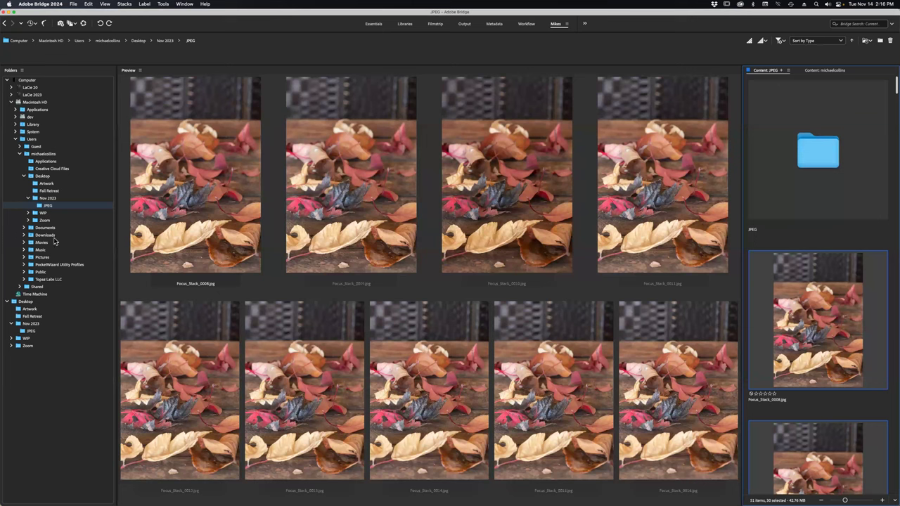
pyautogui.click(11, 102)
pyautogui.click(11, 87)
pyautogui.click(29, 95)
pyautogui.click(15, 96)
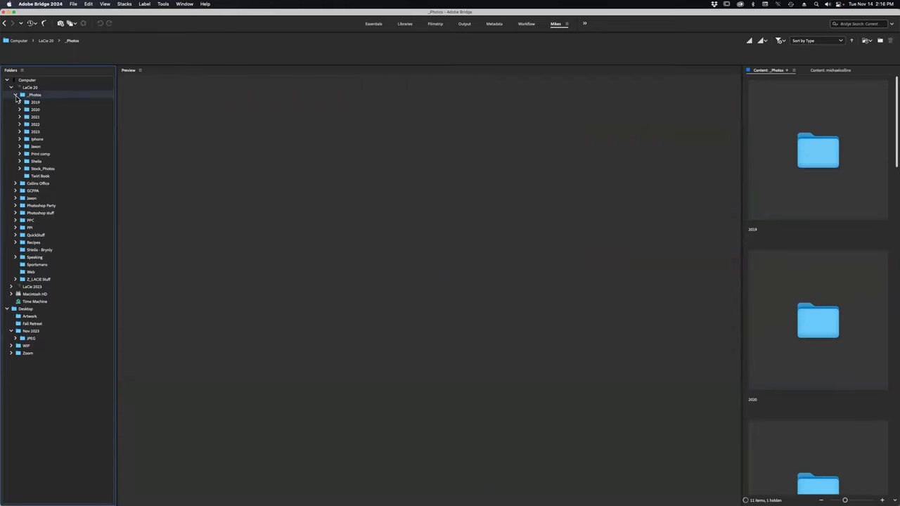
pyautogui.click(27, 133)
pyautogui.click(19, 132)
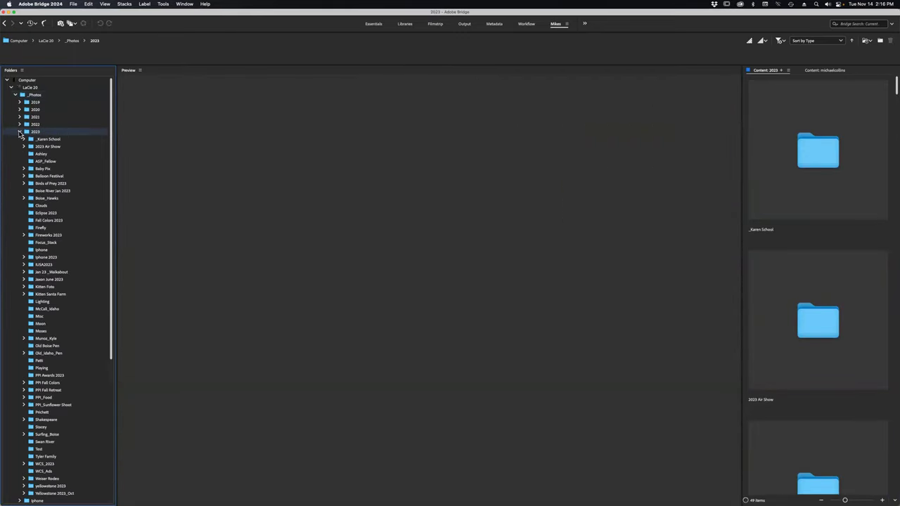
pyautogui.click(49, 242)
# - Select the raw files Focus_Stack_0001.NEF through Focus_Stack_0006.NEF and open them together in Camera Raw
pyautogui.click(787, 316)
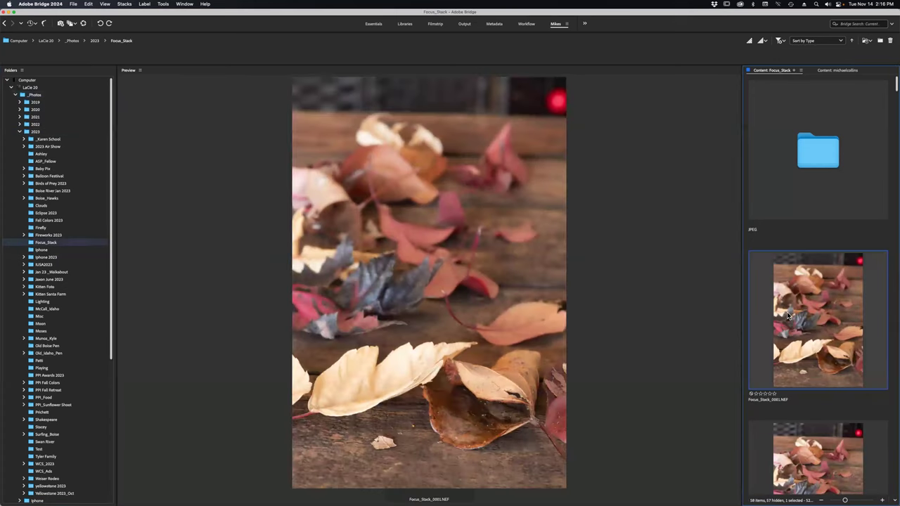
pyautogui.scroll(-15, 787, 316)
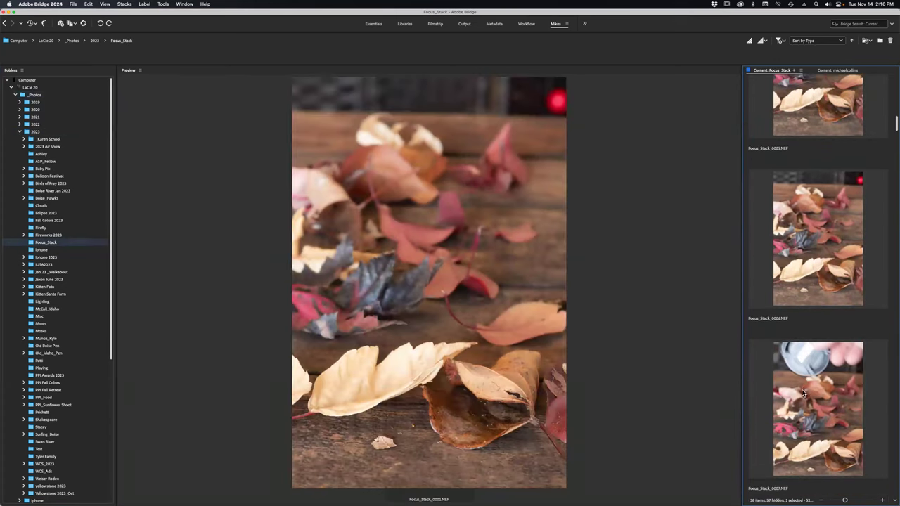
pyautogui.keyDown('shift'); pyautogui.click(812, 267); pyautogui.keyUp('shift')
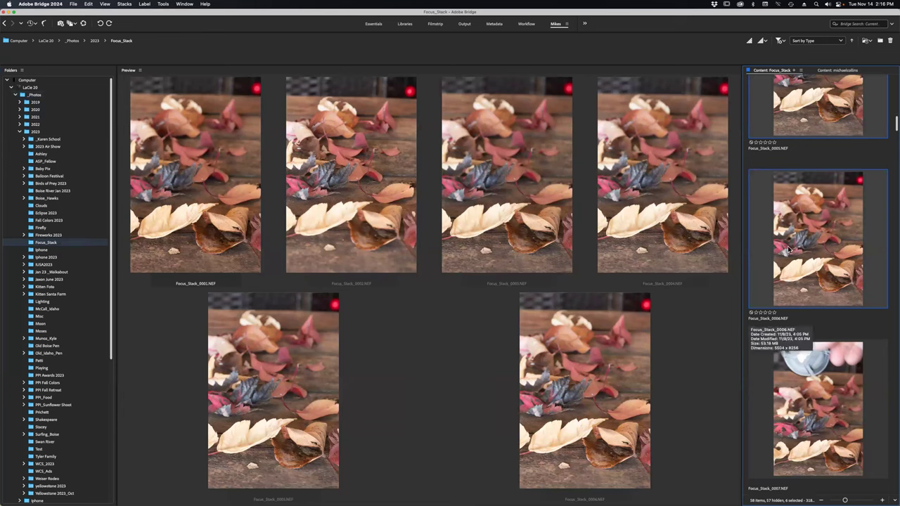
pyautogui.doubleClick(788, 250)
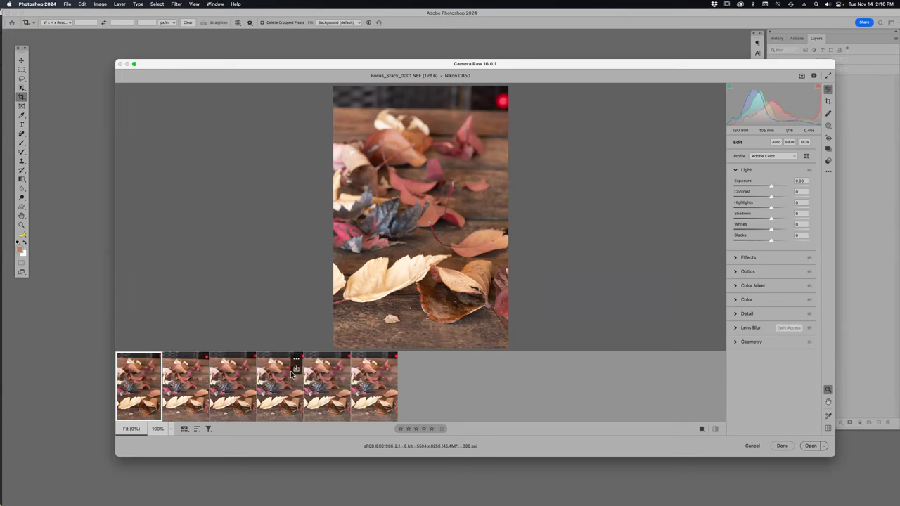
# - Apply Auto tone settings to all six raw images and lower Highlights to about -76
pyautogui.press('super+a')
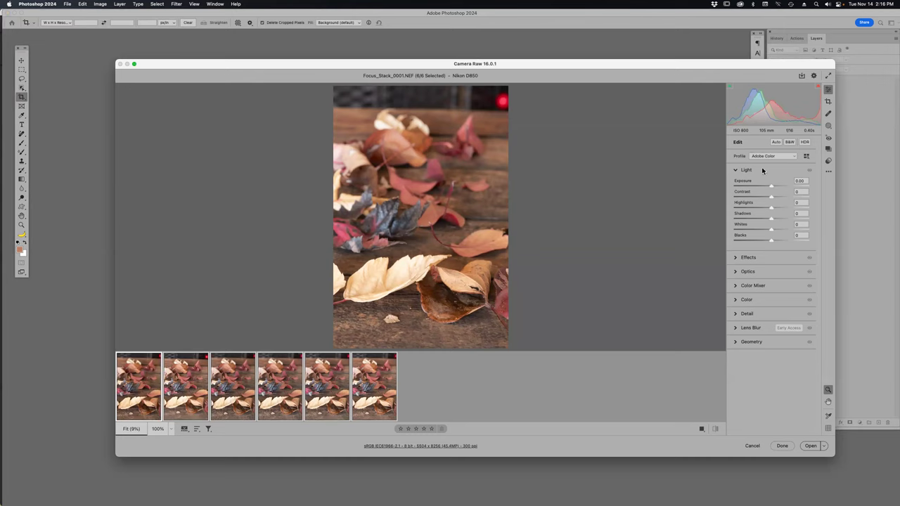
pyautogui.click(775, 143)
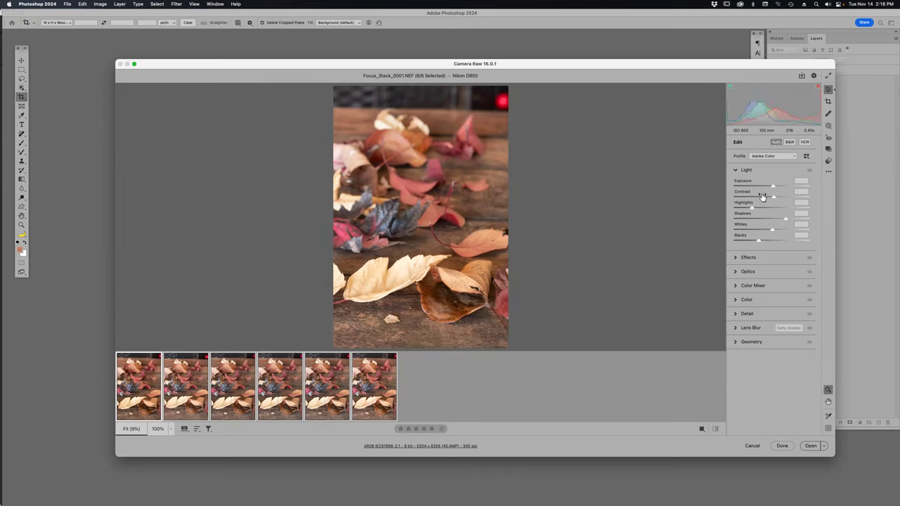
pyautogui.moveTo(752, 206); pyautogui.dragTo(740, 210)
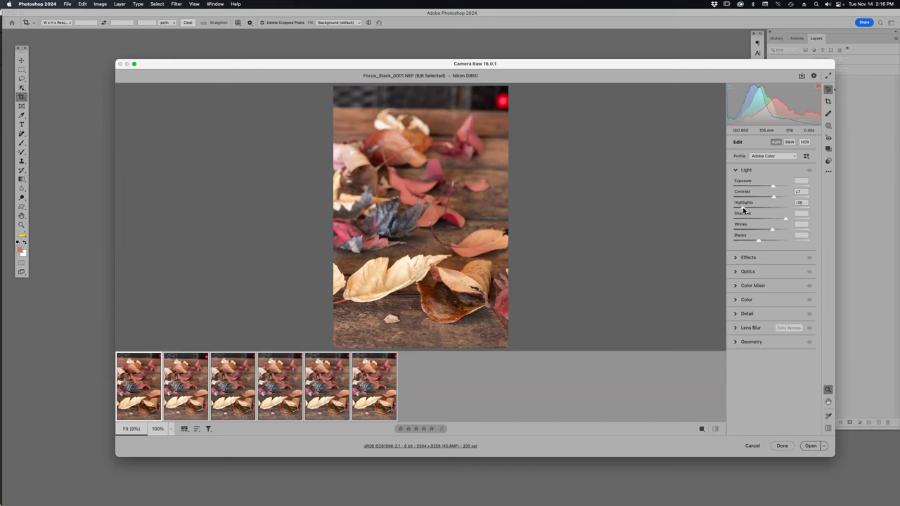
# - Enable lens profile corrections for all six raw images
pyautogui.click(736, 274)
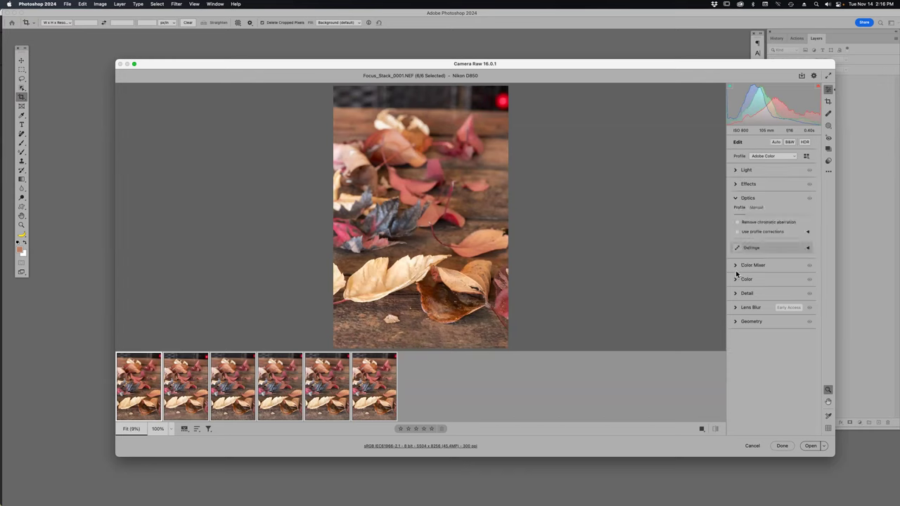
pyautogui.click(736, 232)
pyautogui.click(736, 265)
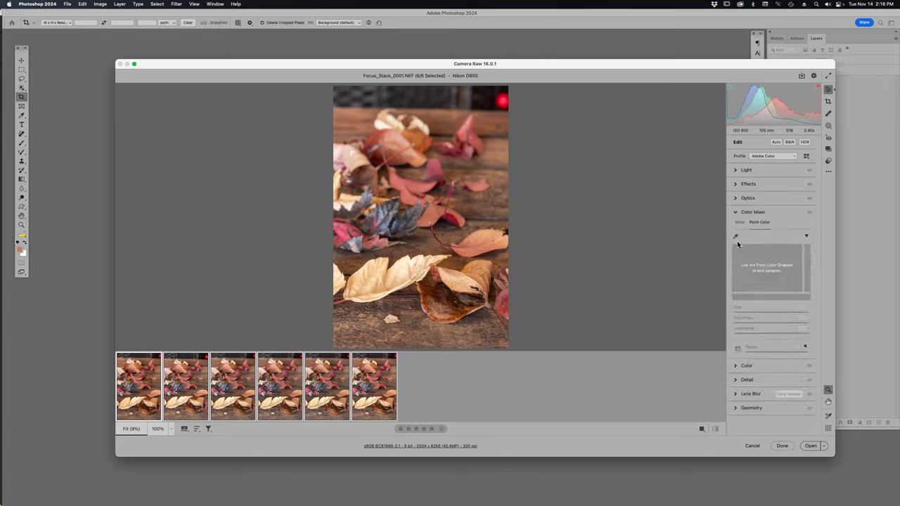
pyautogui.click(736, 213)
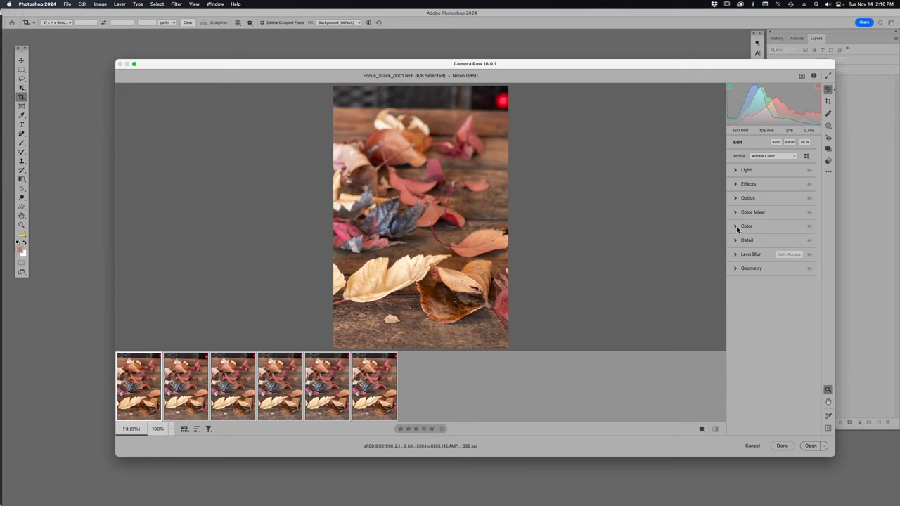
# - Warm the six images to a color temperature of 6150 and set Saturation to about +9
pyautogui.click(736, 226)
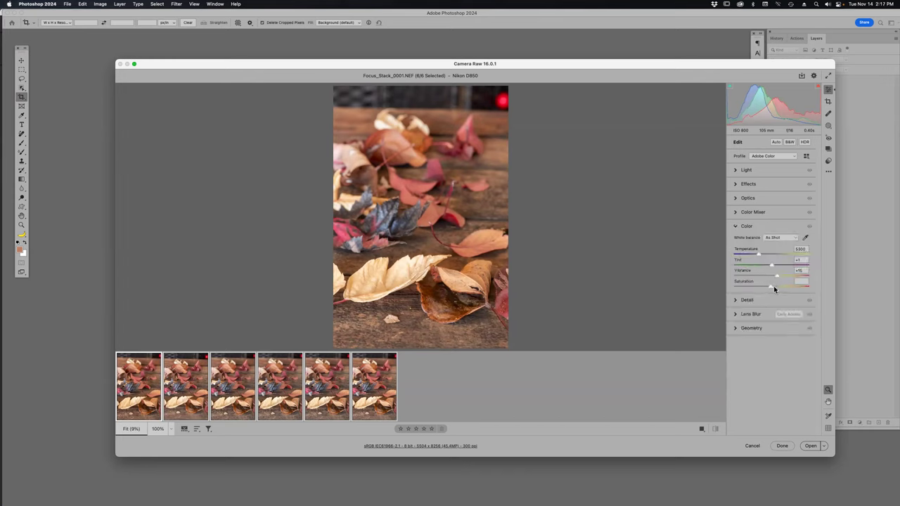
pyautogui.moveTo(758, 253); pyautogui.dragTo(766, 252)
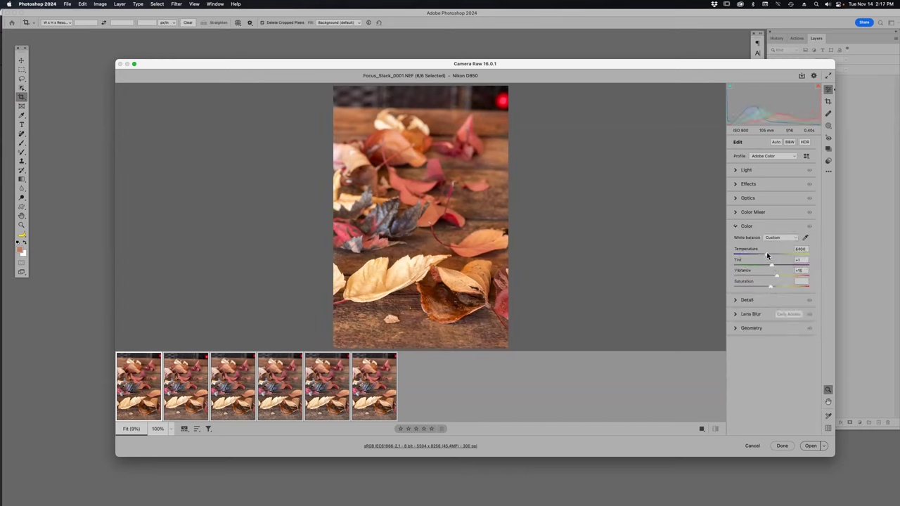
pyautogui.moveTo(764, 252); pyautogui.dragTo(765, 254)
pyautogui.moveTo(773, 285); pyautogui.dragTo(806, 287)
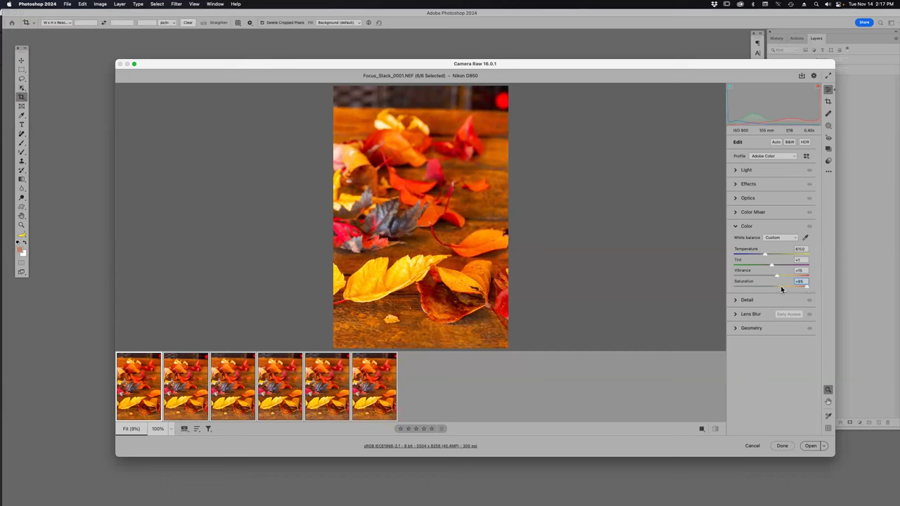
pyautogui.moveTo(768, 287); pyautogui.dragTo(781, 285)
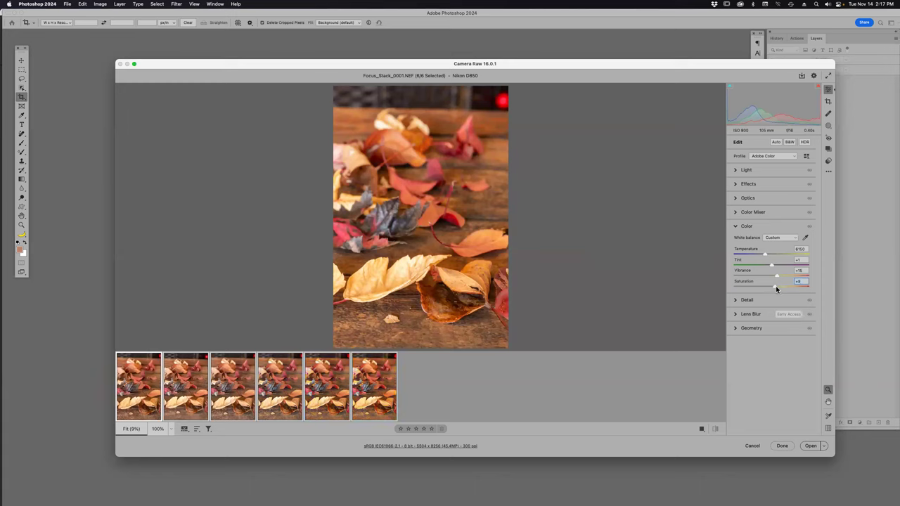
# - Apply the Auto Upright geometry correction to all six images and finish the raw edits without opening the files
pyautogui.click(736, 300)
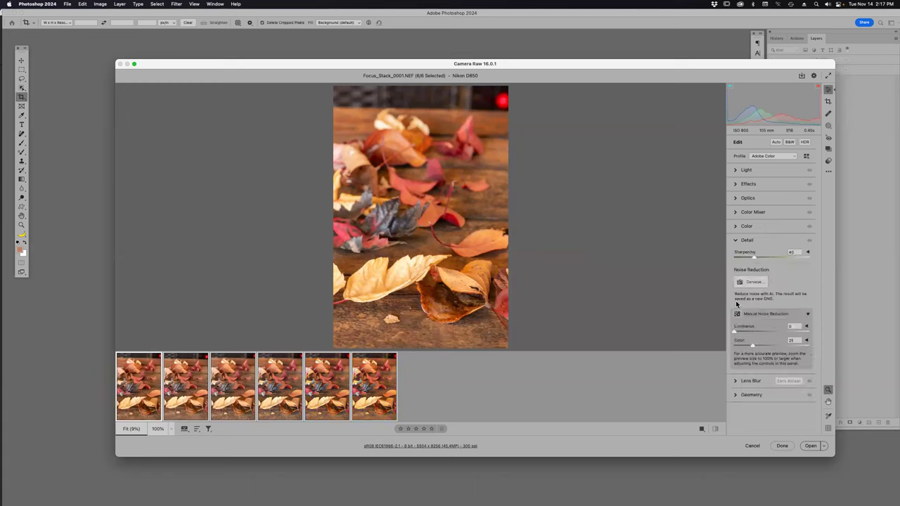
pyautogui.click(736, 241)
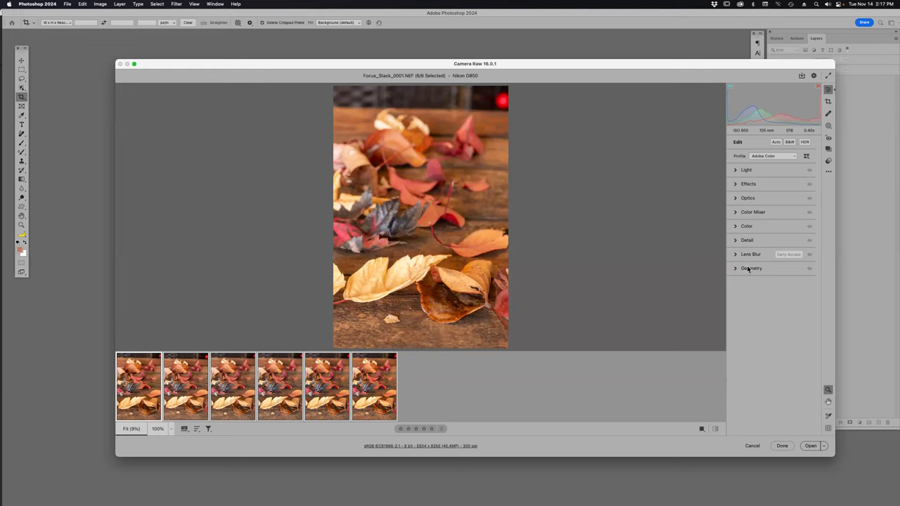
pyautogui.click(736, 269)
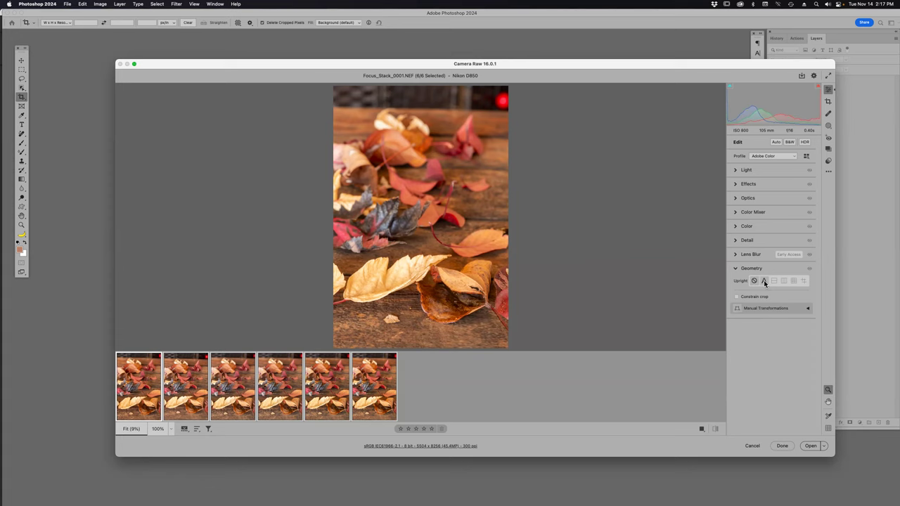
pyautogui.click(763, 281)
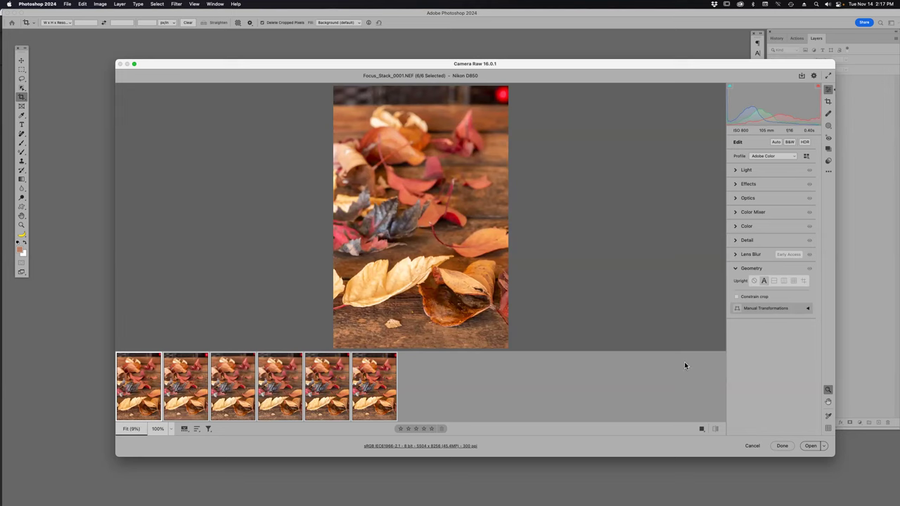
pyautogui.click(782, 446)
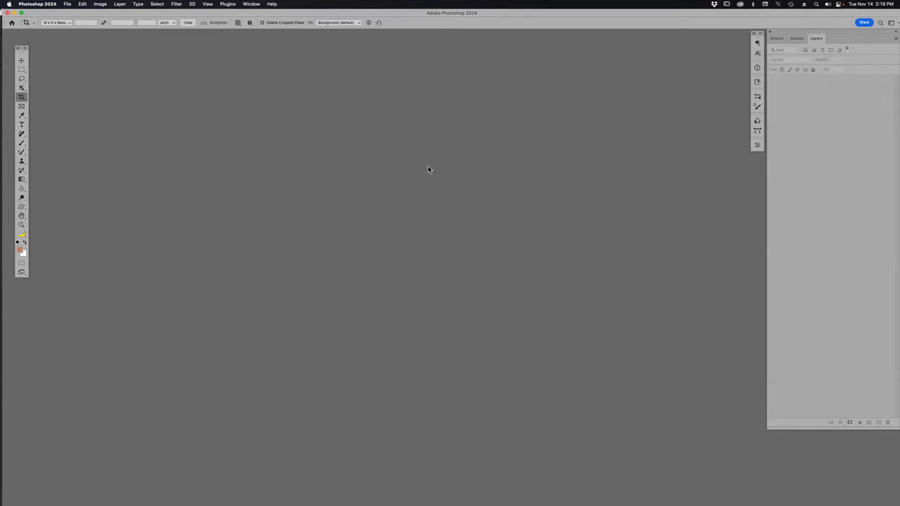
# - From Bridge, run Image Processor on the six raw files, saving JPEGs at quality 10, resized to fit 1000 × 1000 px, in the same location
pyautogui.press('super+Tab')
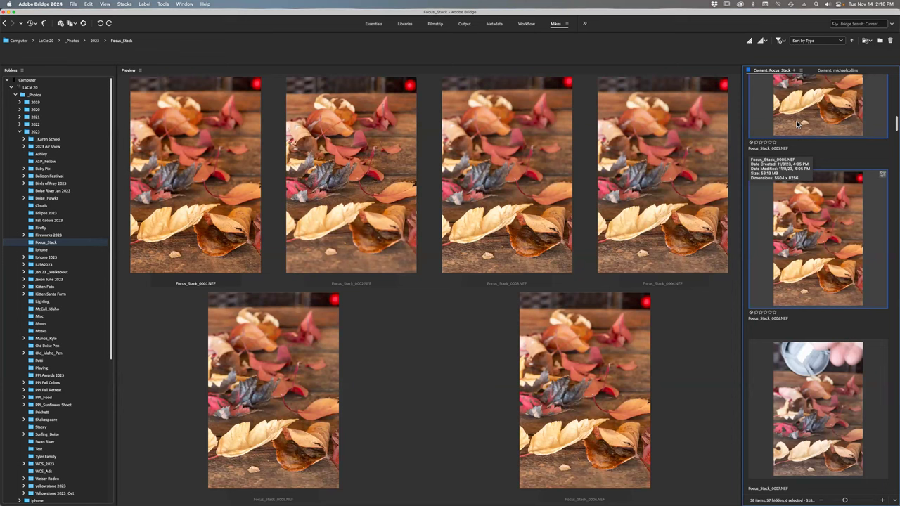
pyautogui.click(162, 4)
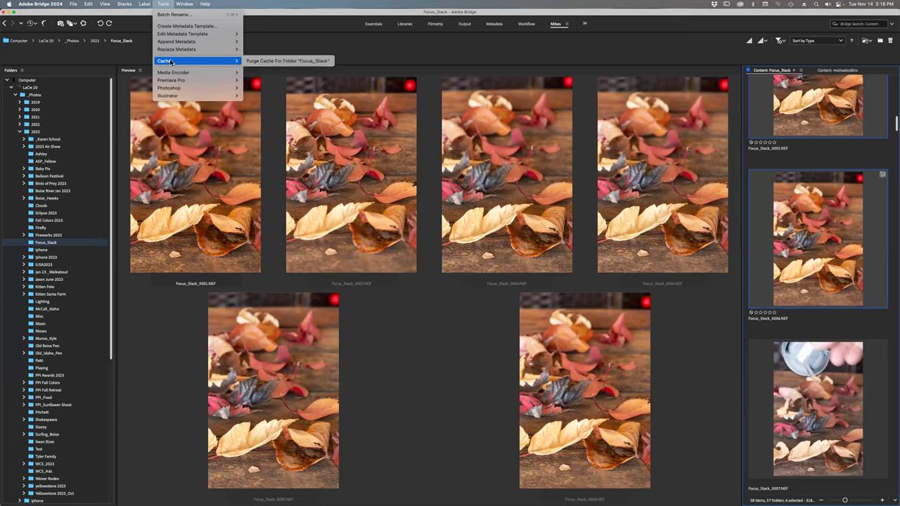
pyautogui.moveTo(172, 88)
pyautogui.click(284, 105)
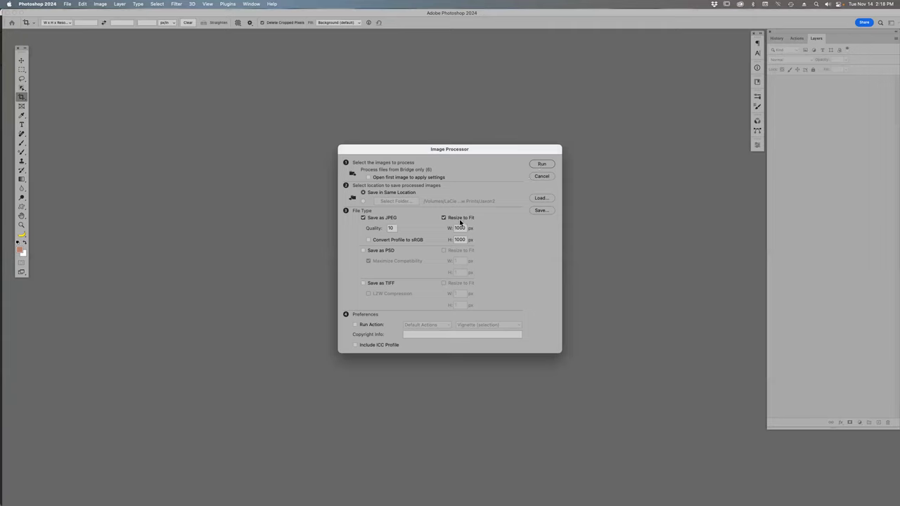
pyautogui.click(538, 166)
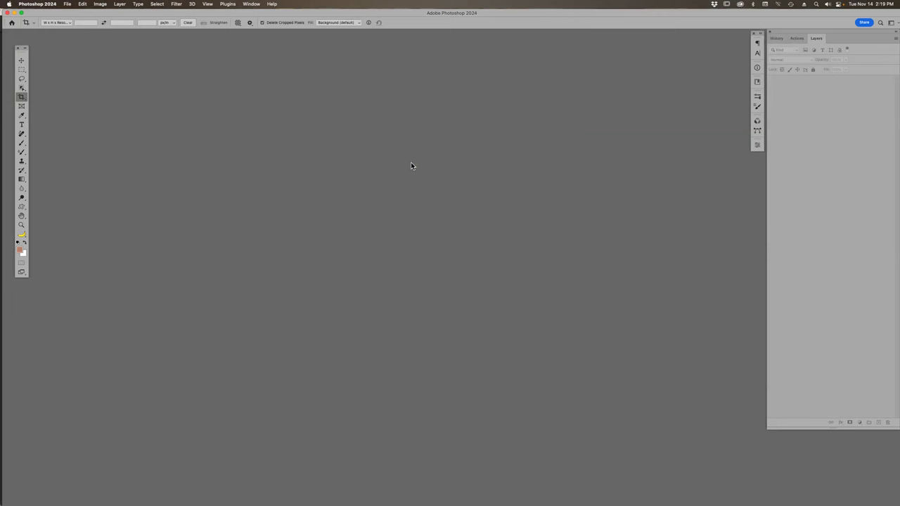
# - Switch to Bridge and open the JPEG folder inside Focus_Stack to look through the converted images
pyautogui.press('super+Tab')
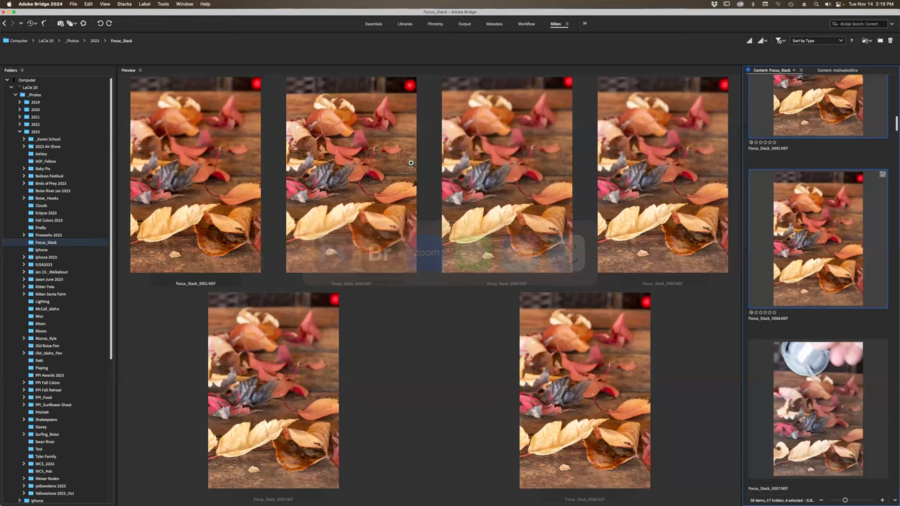
pyautogui.scroll(10, 818, 132)
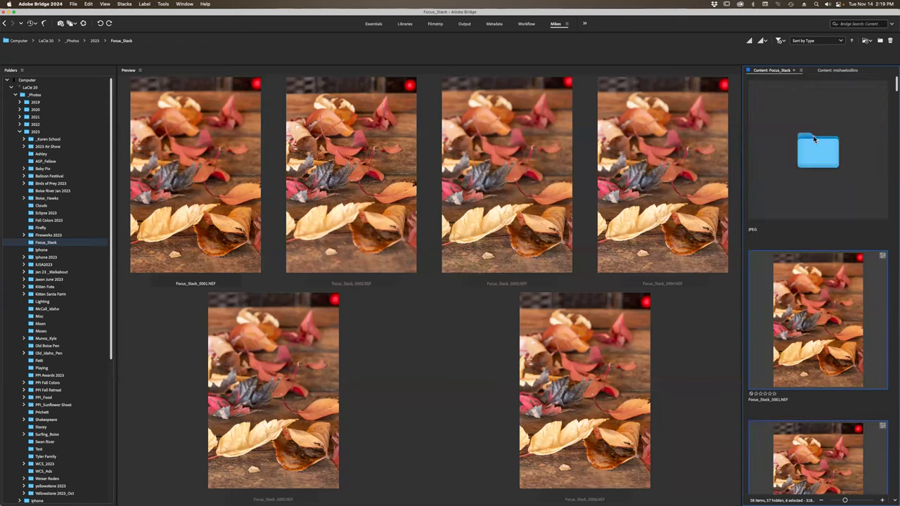
pyautogui.doubleClick(810, 145)
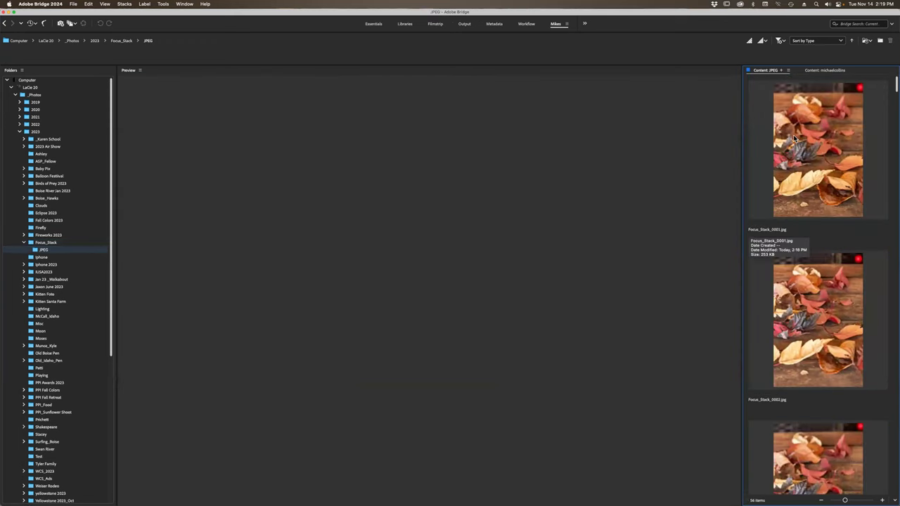
pyautogui.scroll(-8, 794, 135)
pyautogui.scroll(-10, 794, 136)
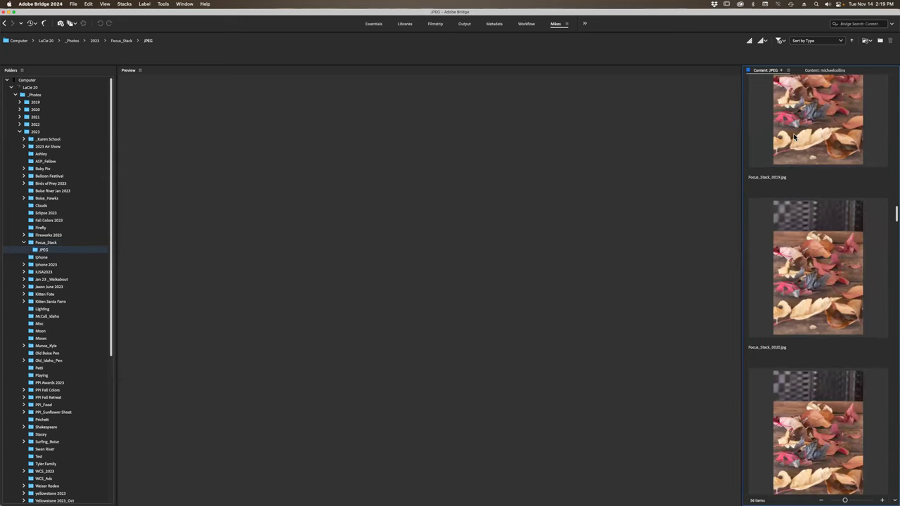
pyautogui.scroll(15, 795, 136)
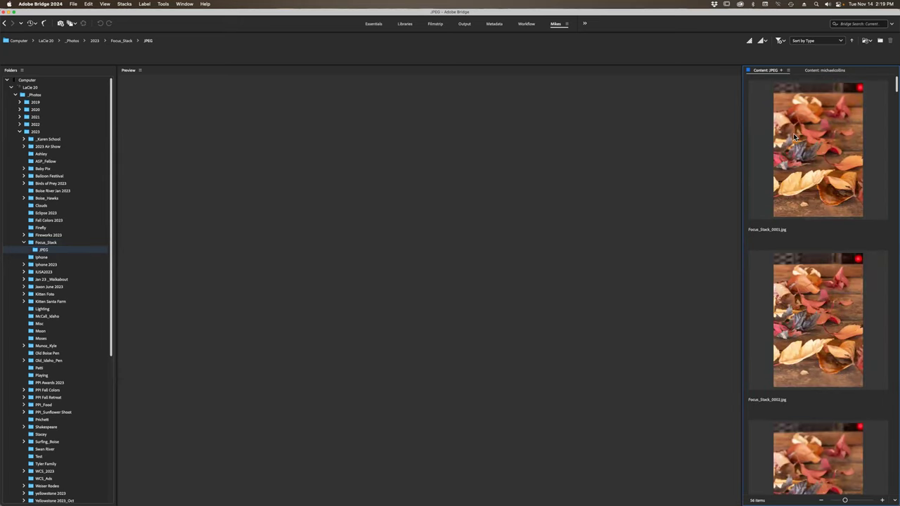
# - Load Focus_Stack_0001.jpg through Focus_Stack_0006.jpg from Bridge into Photoshop as layers of a single document
pyautogui.click(793, 133)
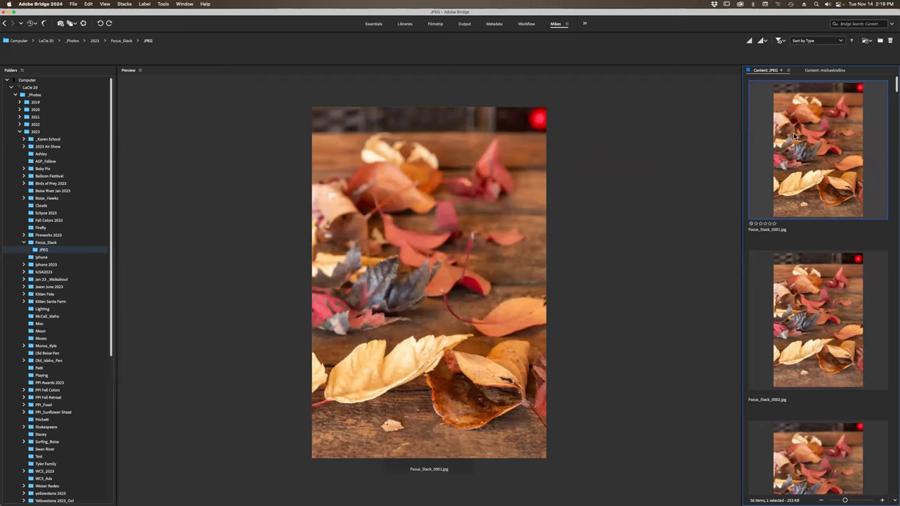
pyautogui.hotkey('shift', 'Down')
pyautogui.hotkey('shift', 'Down')
pyautogui.hotkey('shift', 'Down')
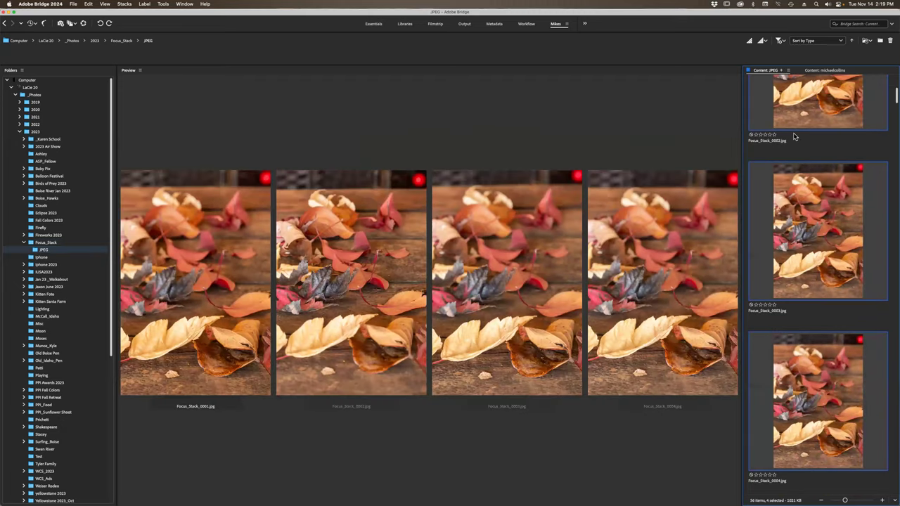
pyautogui.hotkey('shift', 'Down')
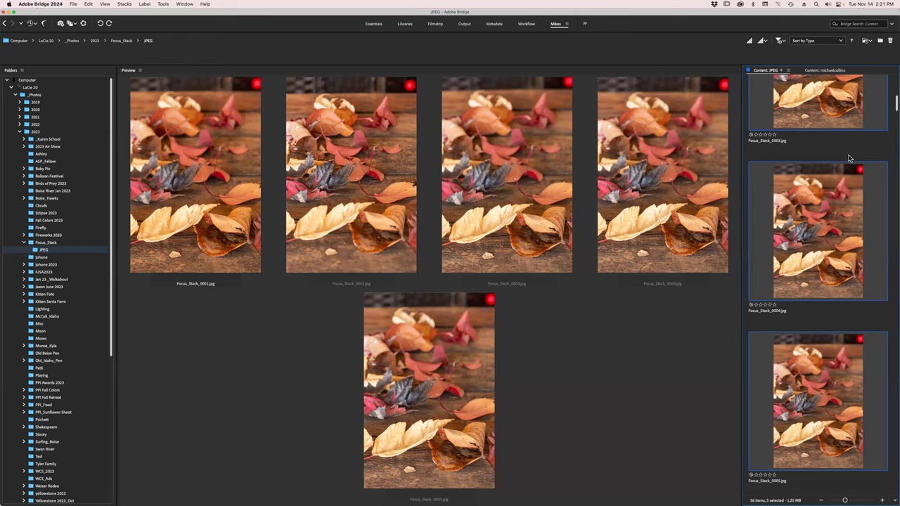
pyautogui.moveTo(807, 204)
pyautogui.scroll(-5, 835, 330)
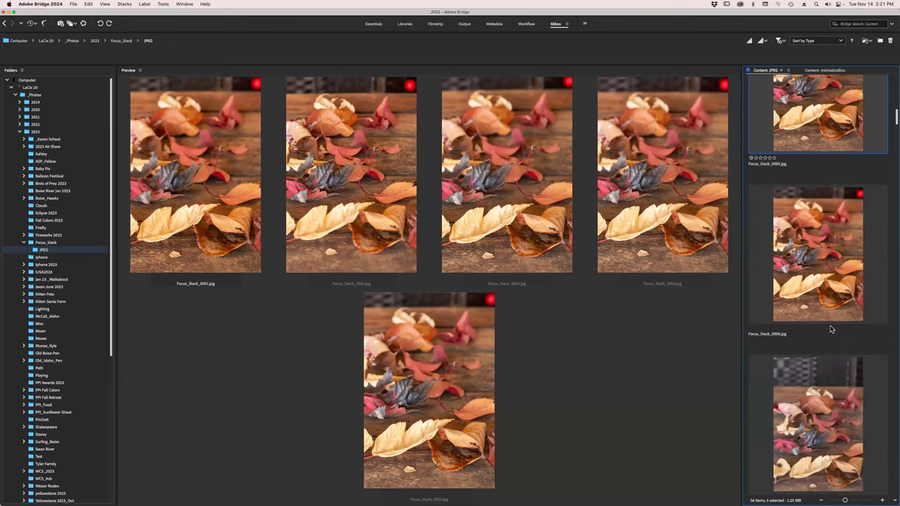
pyautogui.keyDown('shift'); pyautogui.click(820, 288); pyautogui.keyUp('shift')
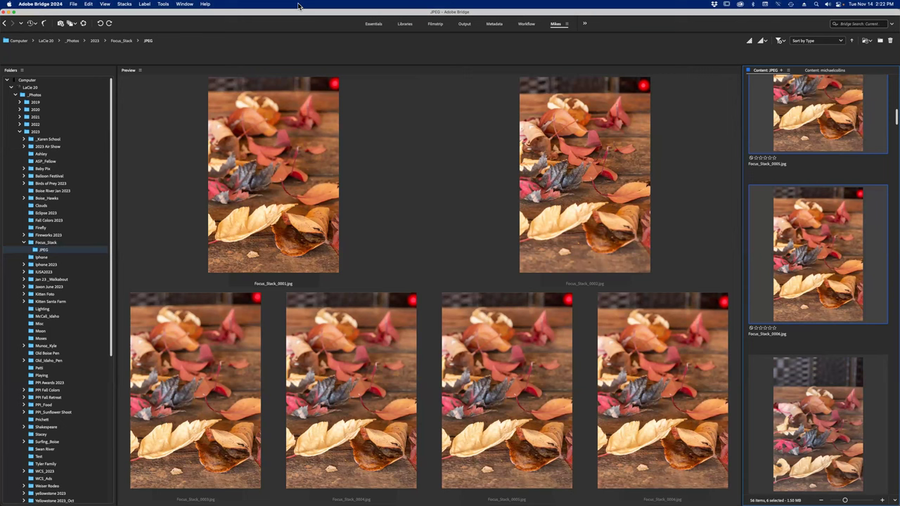
pyautogui.click(162, 4)
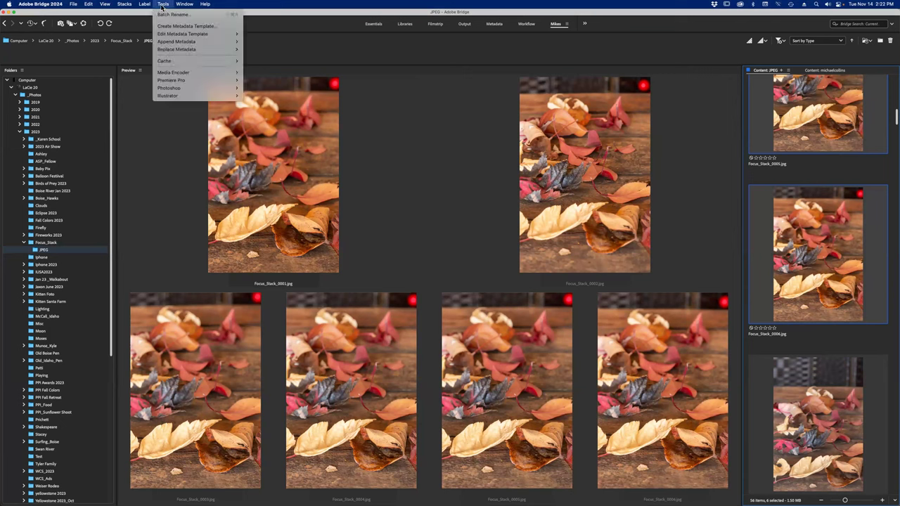
pyautogui.moveTo(177, 90)
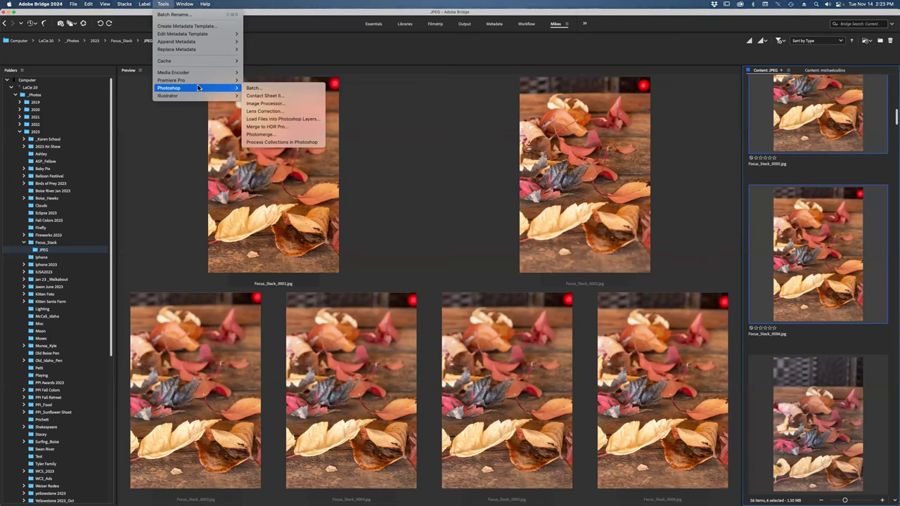
pyautogui.moveTo(237, 90)
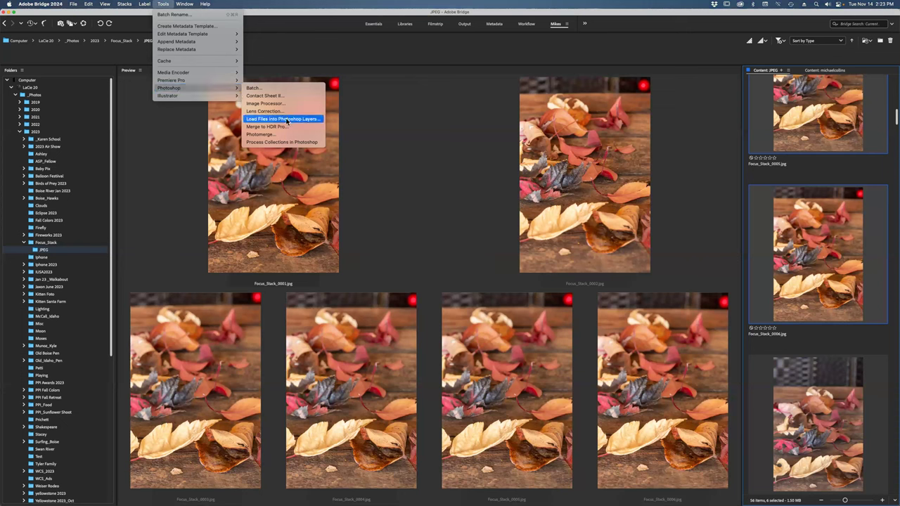
pyautogui.click(286, 120)
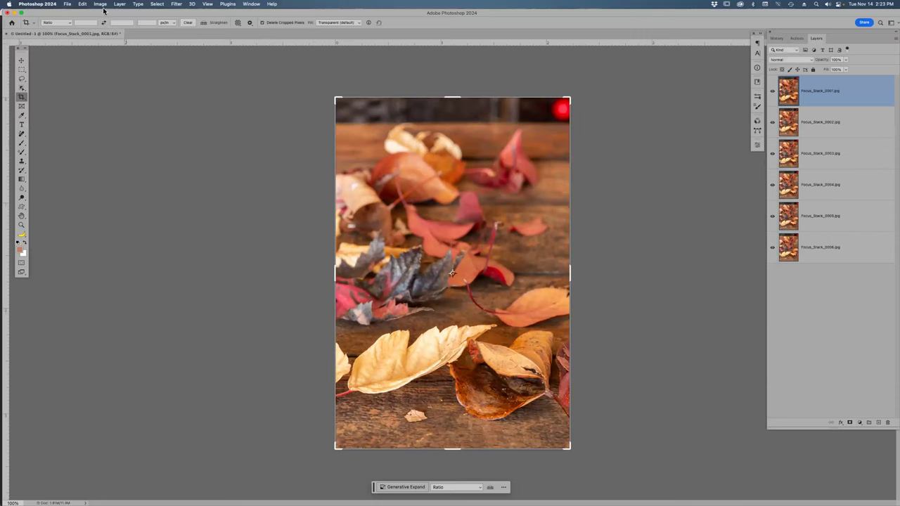
# - Select all six Focus_Stack layers and run Auto-Align Layers on them
pyautogui.keyDown('shift'); pyautogui.click(826, 252); pyautogui.keyUp('shift')
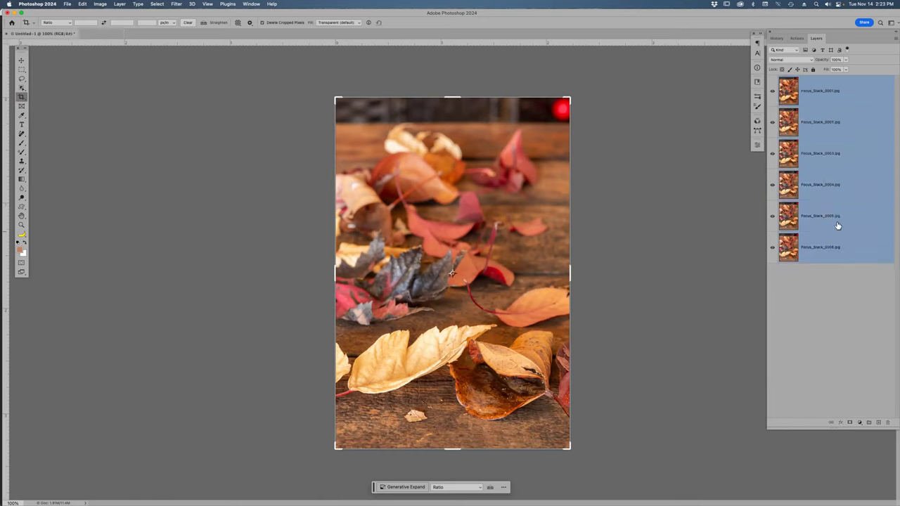
pyautogui.click(828, 97)
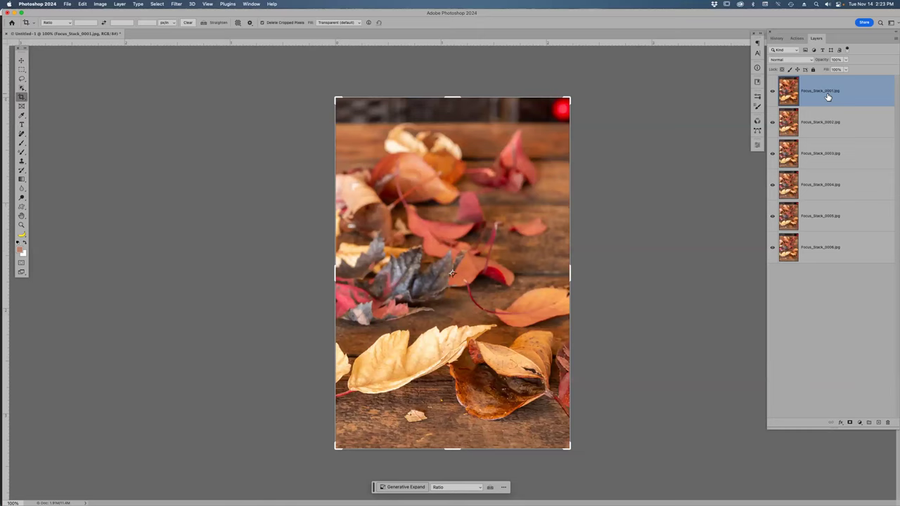
pyautogui.keyDown('super'); pyautogui.click(822, 187); pyautogui.keyUp('super')
pyautogui.keyDown('super'); pyautogui.click(822, 212); pyautogui.keyUp('super')
pyautogui.keyDown('super'); pyautogui.click(824, 238); pyautogui.keyUp('super')
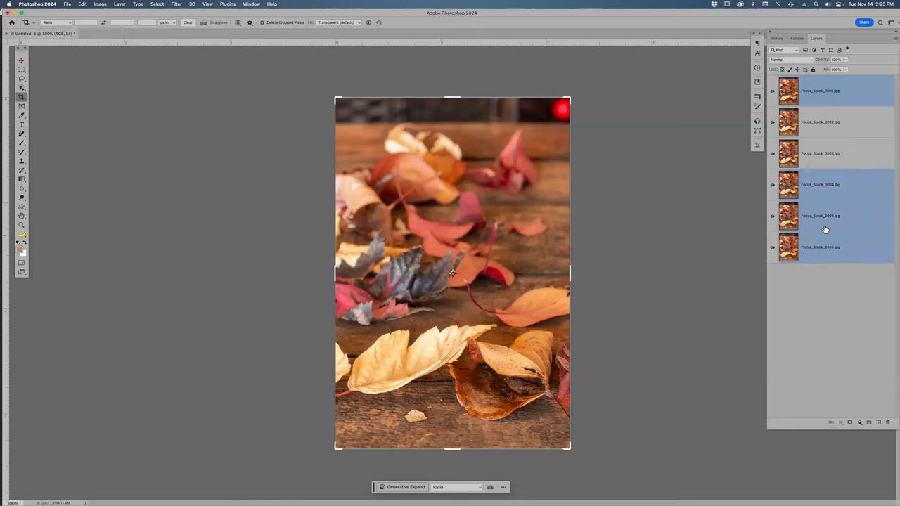
pyautogui.keyDown('super'); pyautogui.click(822, 160); pyautogui.keyUp('super')
pyautogui.keyDown('super'); pyautogui.click(818, 124); pyautogui.keyUp('super')
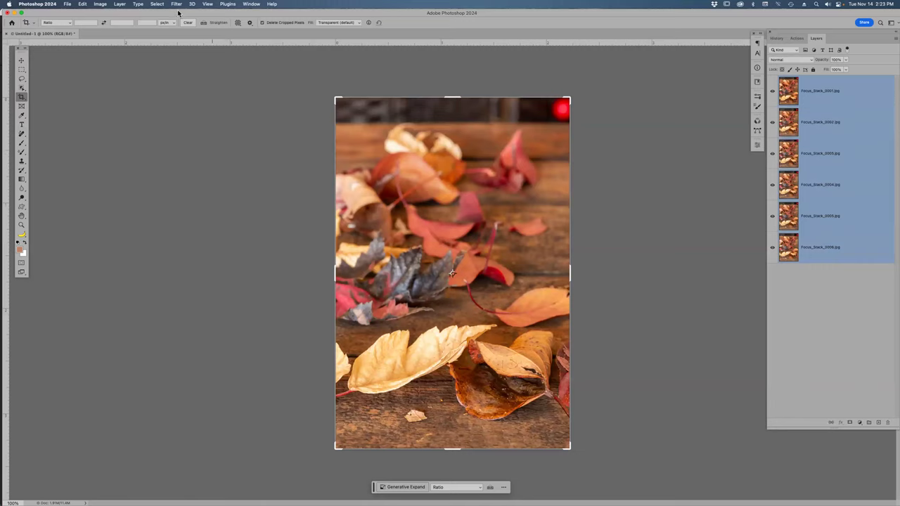
pyautogui.click(83, 4)
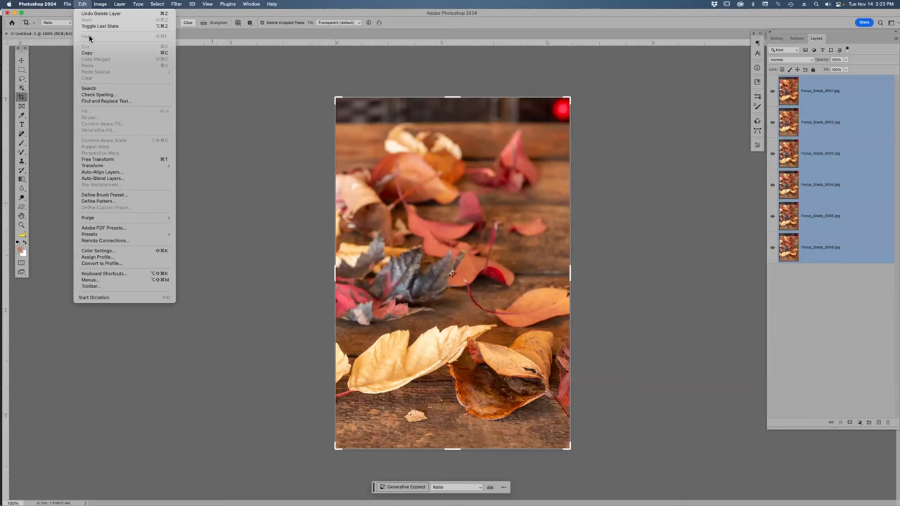
pyautogui.click(104, 173)
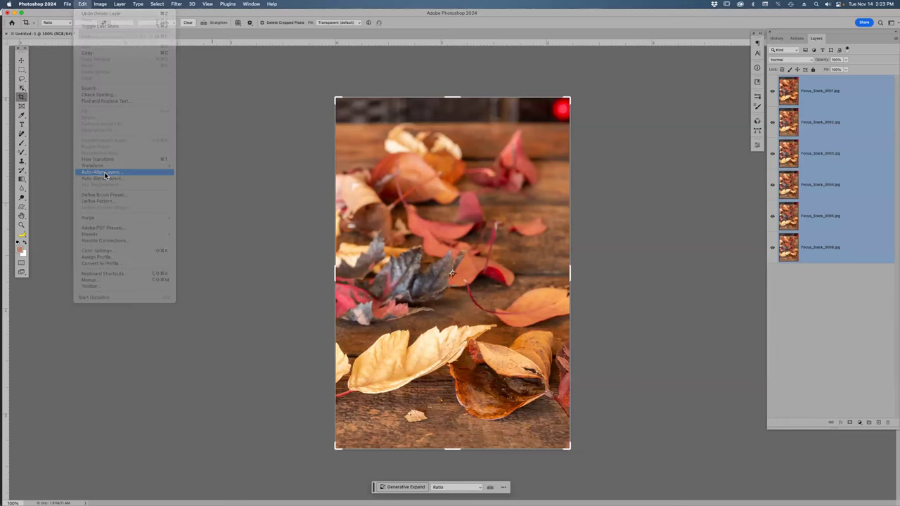
pyautogui.click(536, 188)
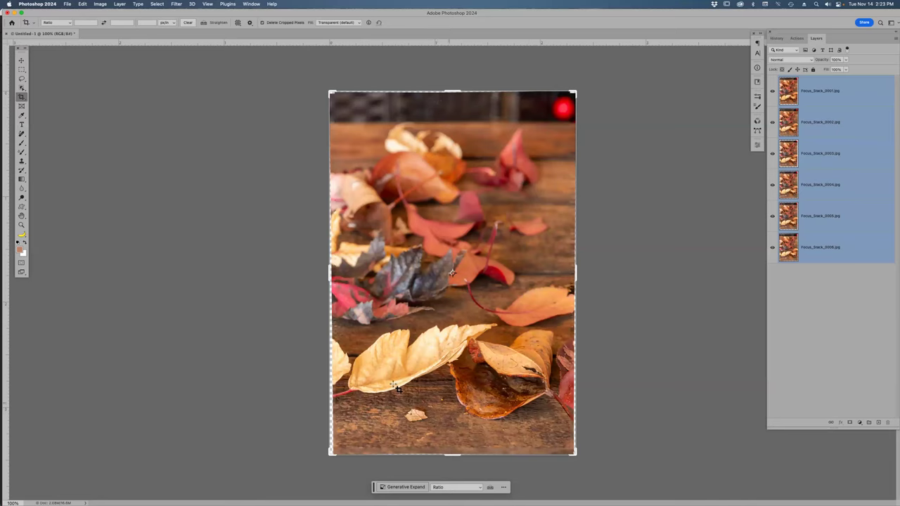
# - Auto-blend the six aligned layers with the Stack Images method and Seamless Tones and Colors enabled
pyautogui.click(105, 4)
pyautogui.moveTo(83, 5)
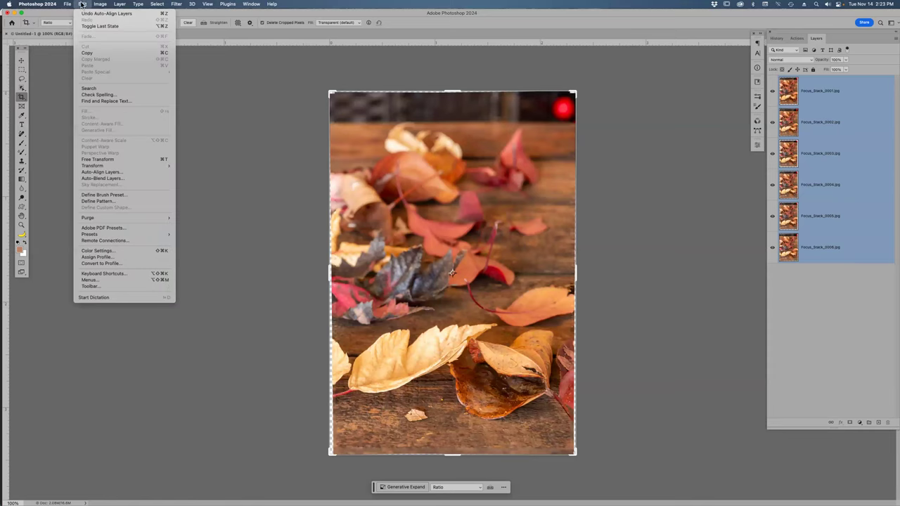
pyautogui.click(116, 180)
pyautogui.click(493, 214)
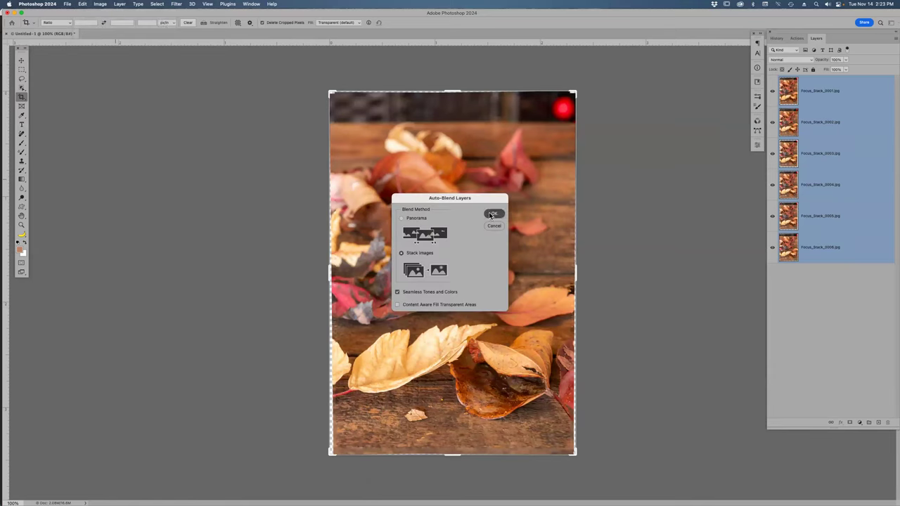